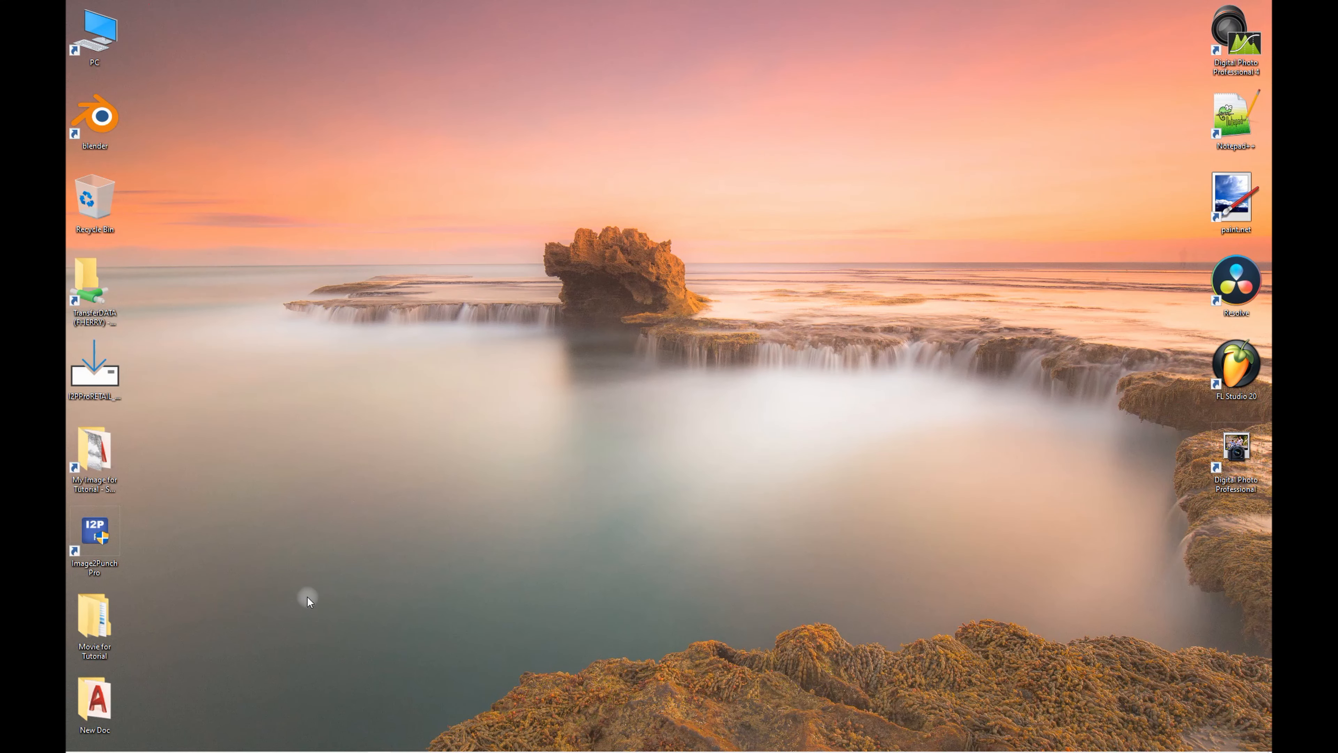
- Launch Image2Punch Pro and open the recent Siberian Tiger image, maximized and zoomed to fit
{"action": "double_click", "coordinate": [102, 540]}
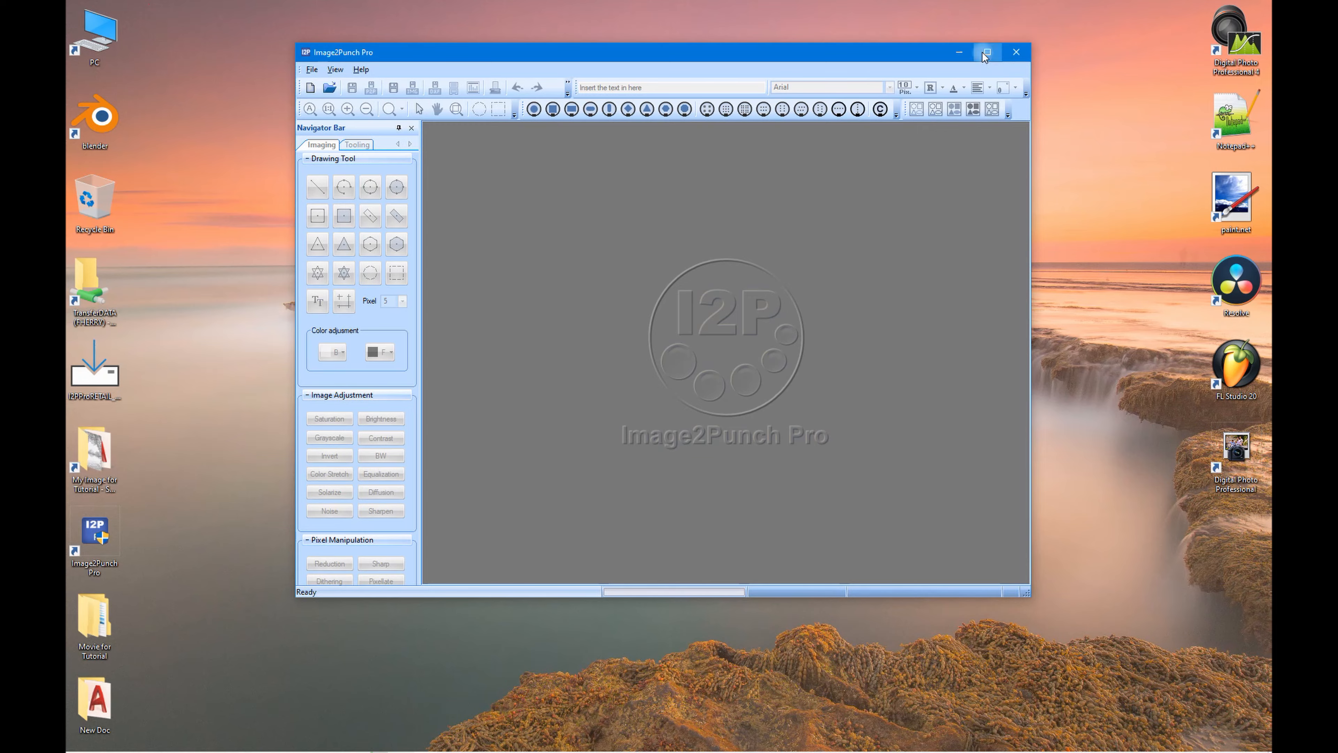
{"action": "left_click", "coordinate": [981, 51]}
{"action": "left_click", "coordinate": [84, 29]}
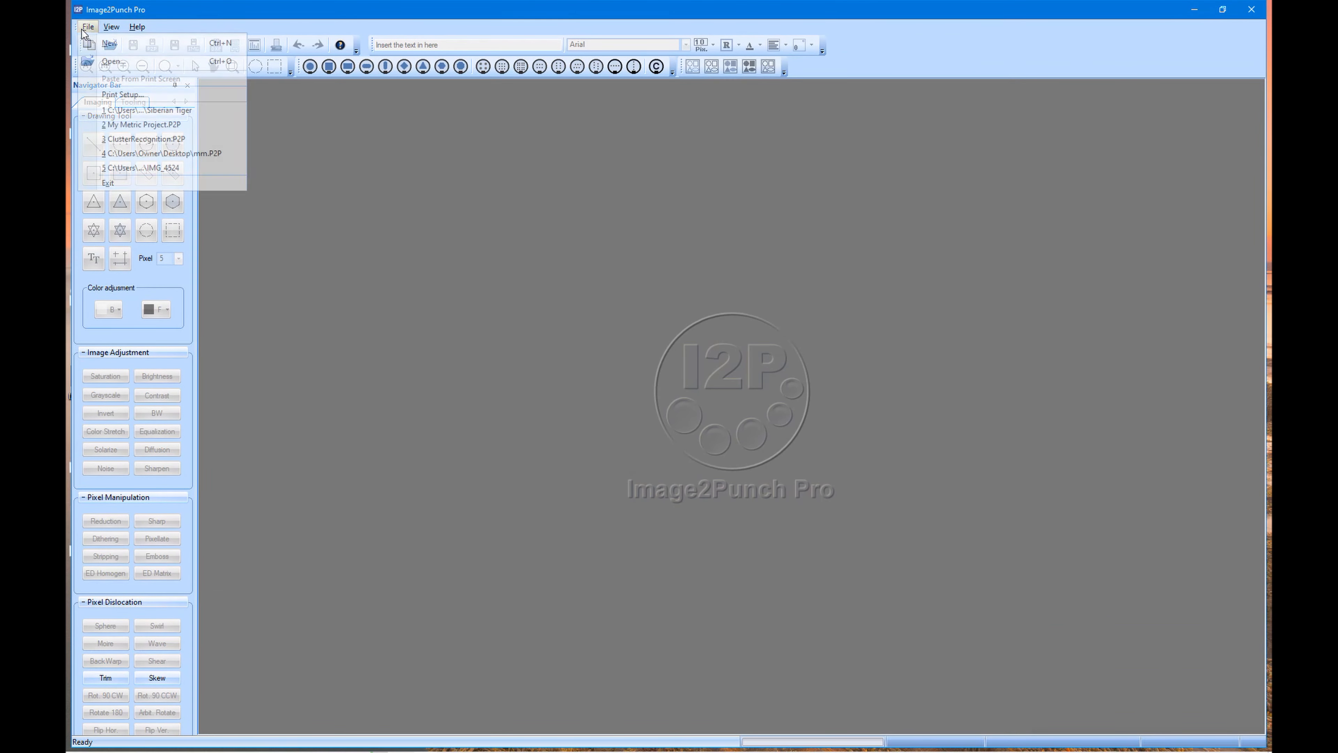
{"action": "left_click", "coordinate": [146, 110]}
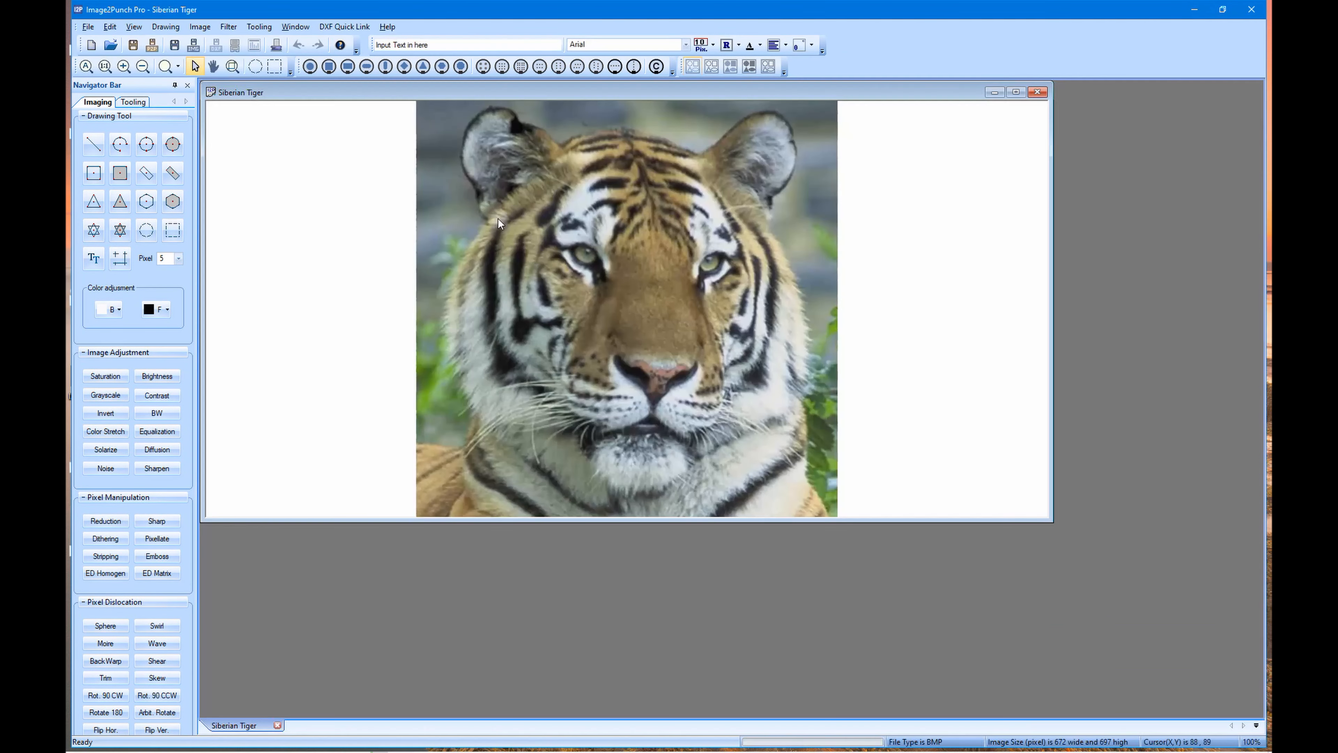
{"action": "left_click", "coordinate": [1016, 92]}
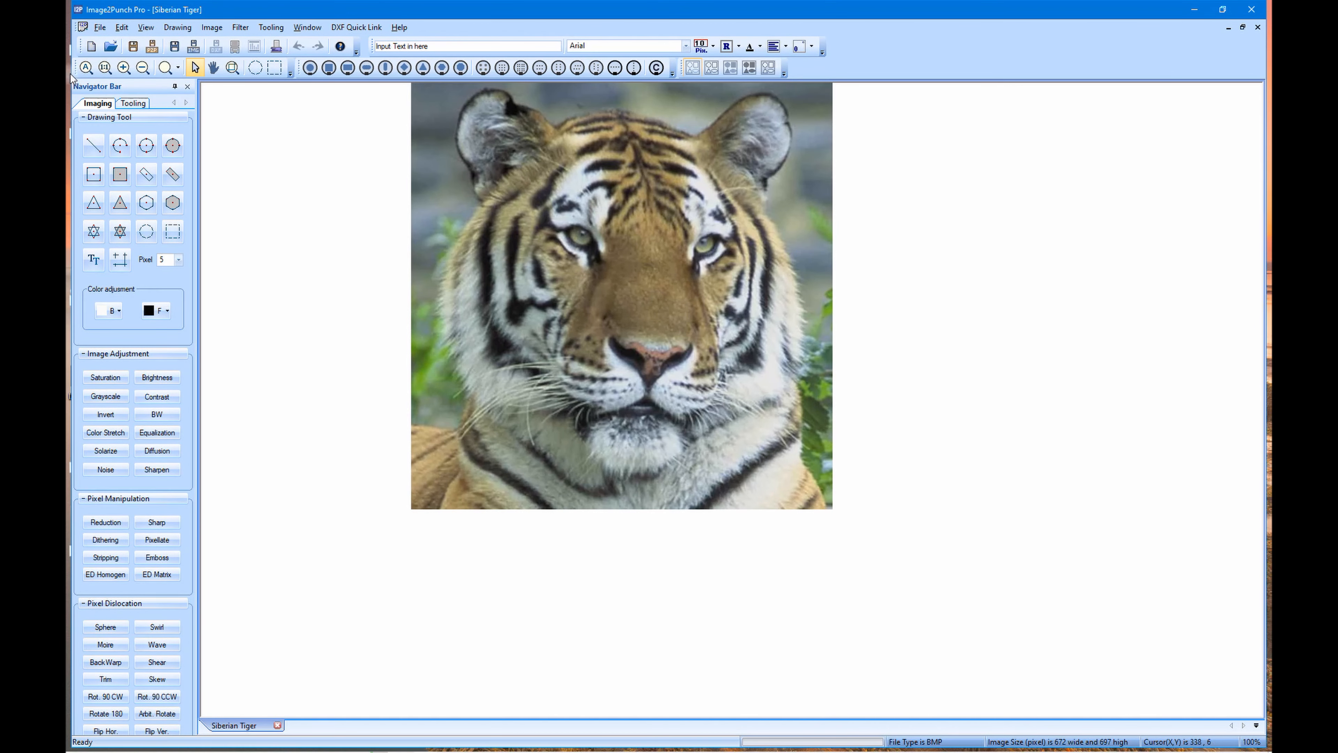
{"action": "left_click", "coordinate": [88, 68]}
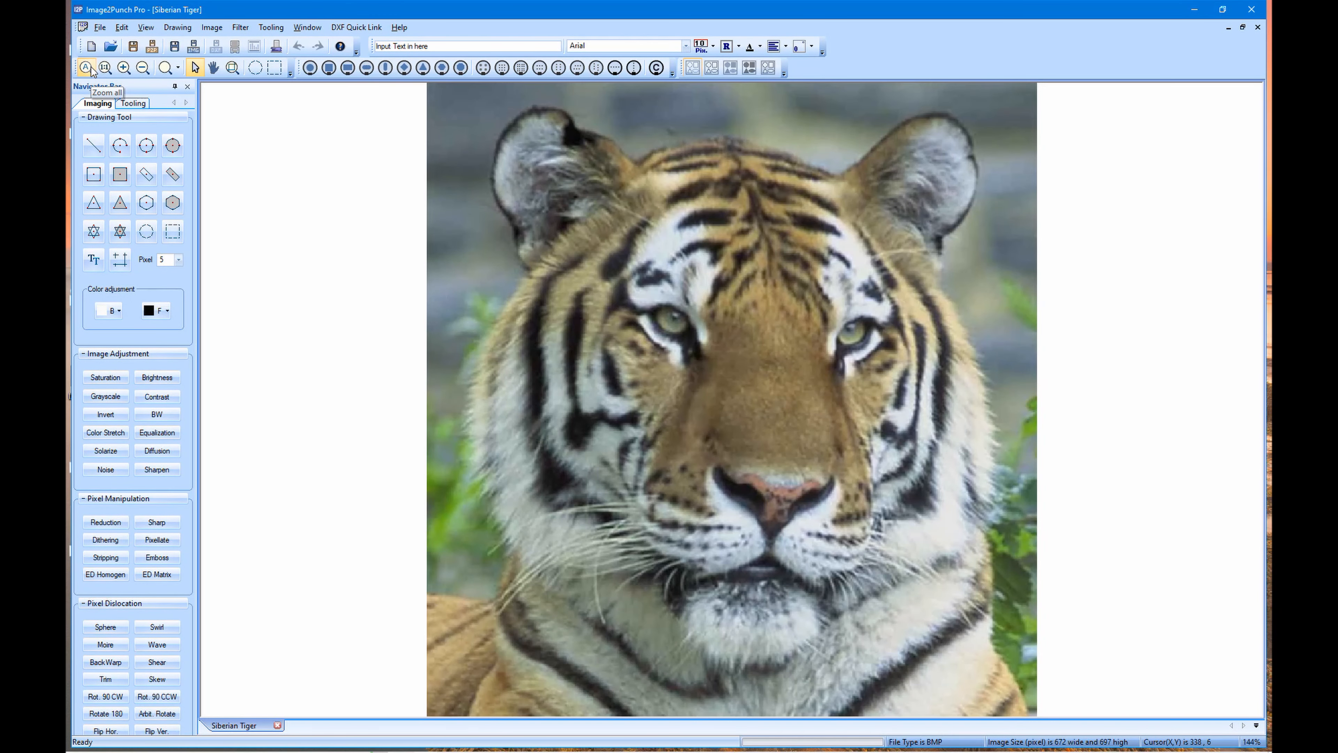
- Import the shape from the My Custom Tool DXF file into the custom tool database
{"action": "left_click", "coordinate": [655, 68]}
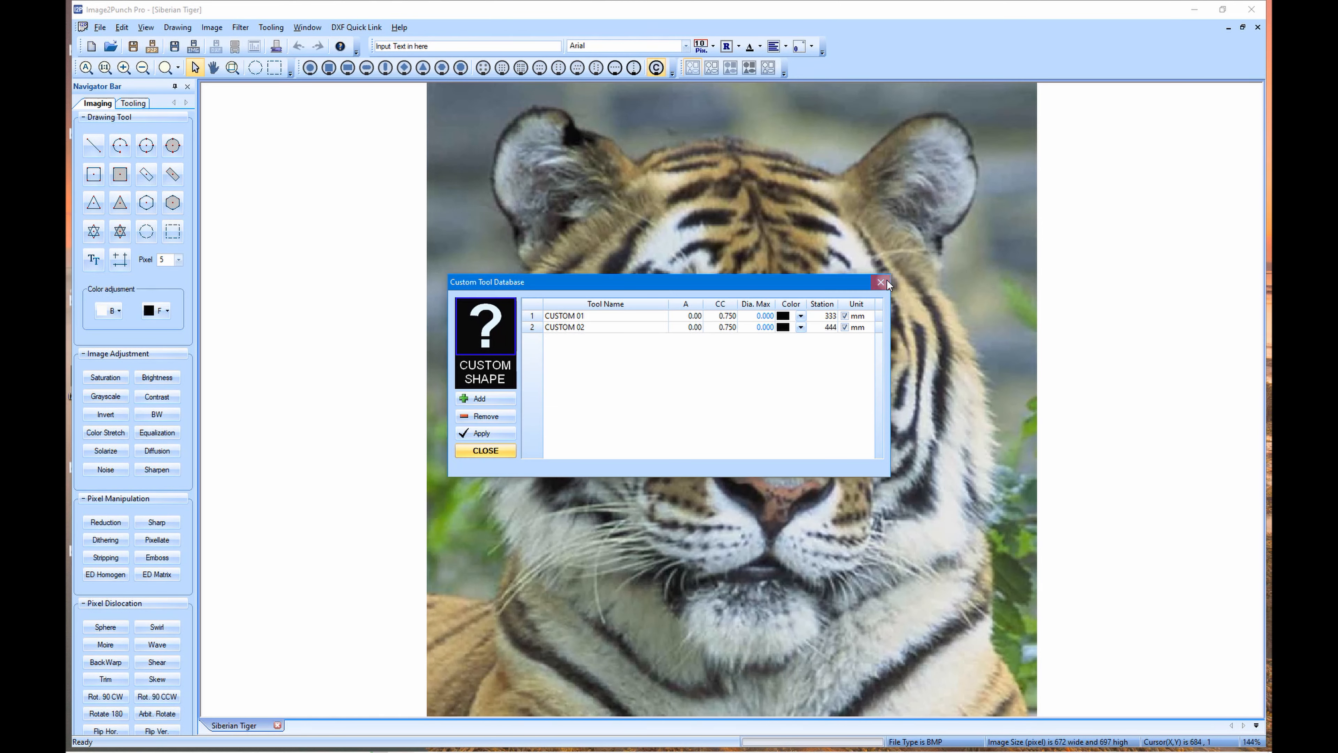
{"action": "left_click", "coordinate": [885, 281]}
{"action": "left_click", "coordinate": [271, 28]}
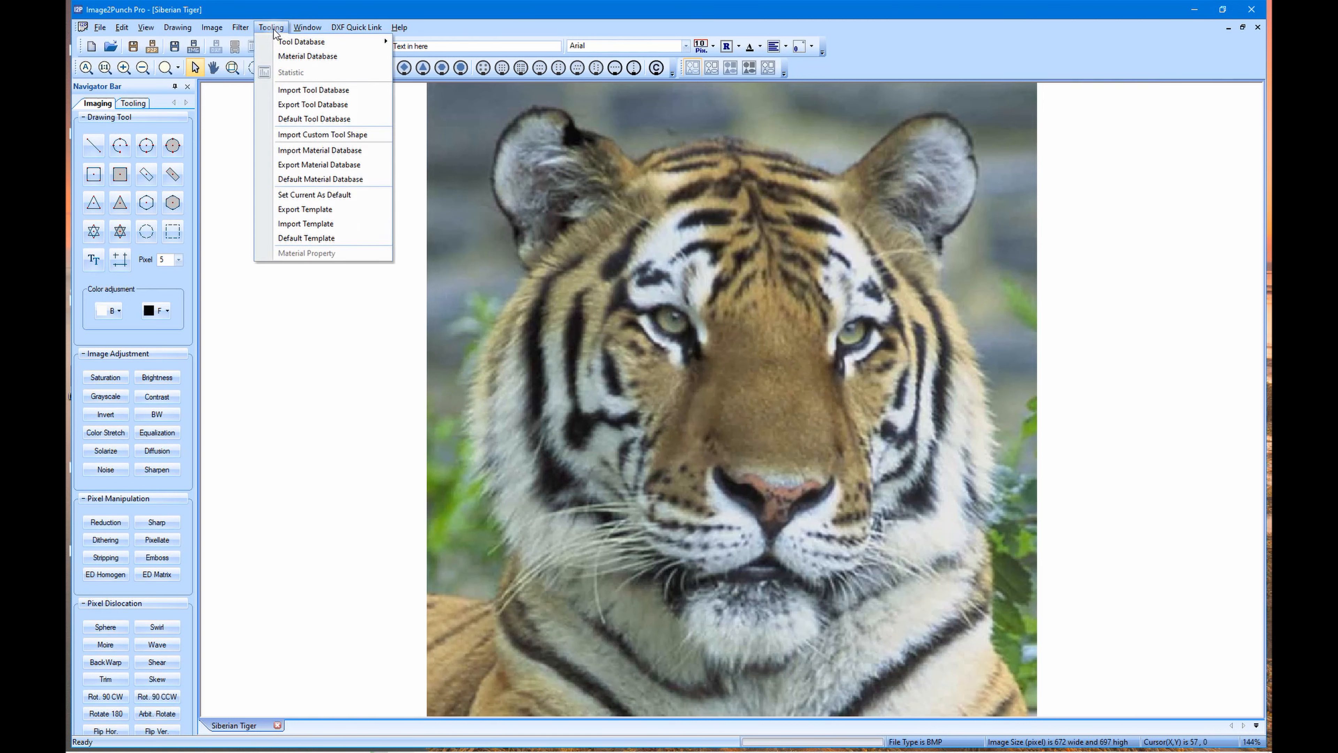
{"action": "mouse_move", "coordinate": [310, 45]}
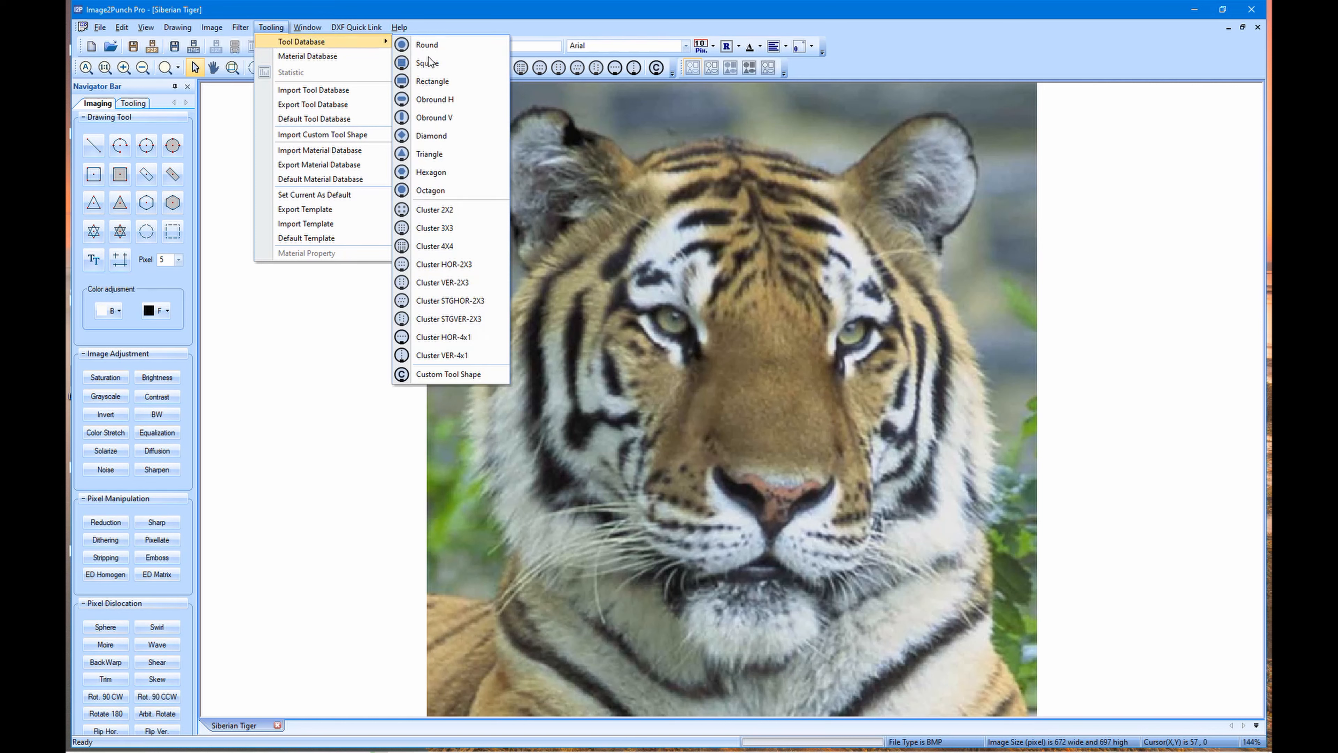
{"action": "left_click", "coordinate": [467, 380]}
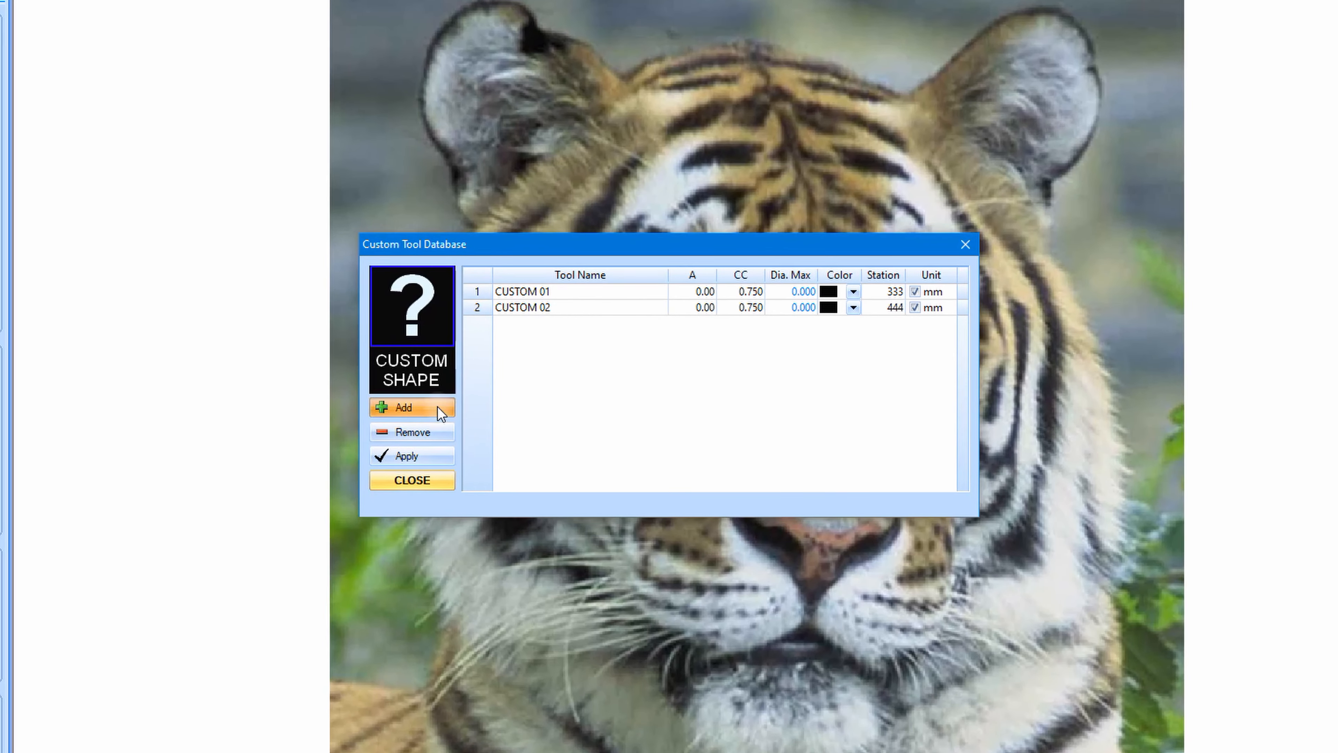
{"action": "left_click", "coordinate": [442, 413]}
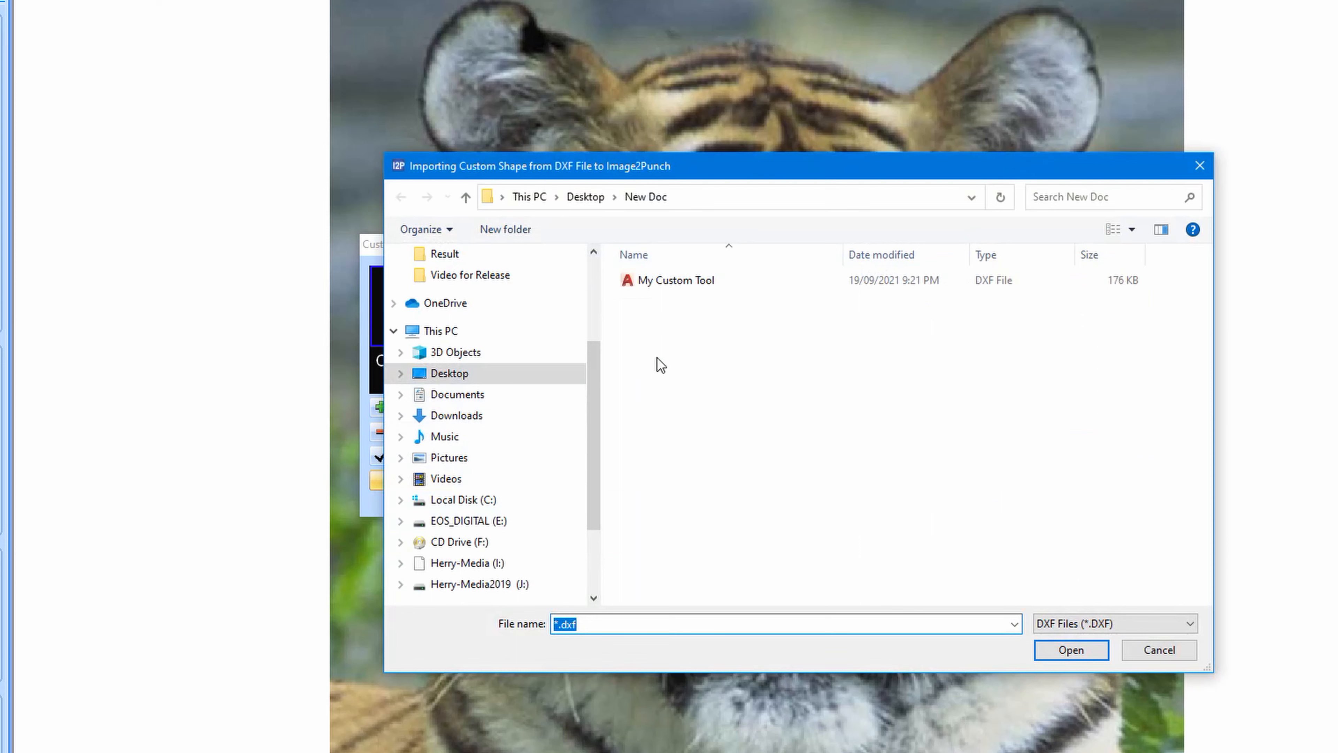
{"action": "left_click", "coordinate": [683, 282]}
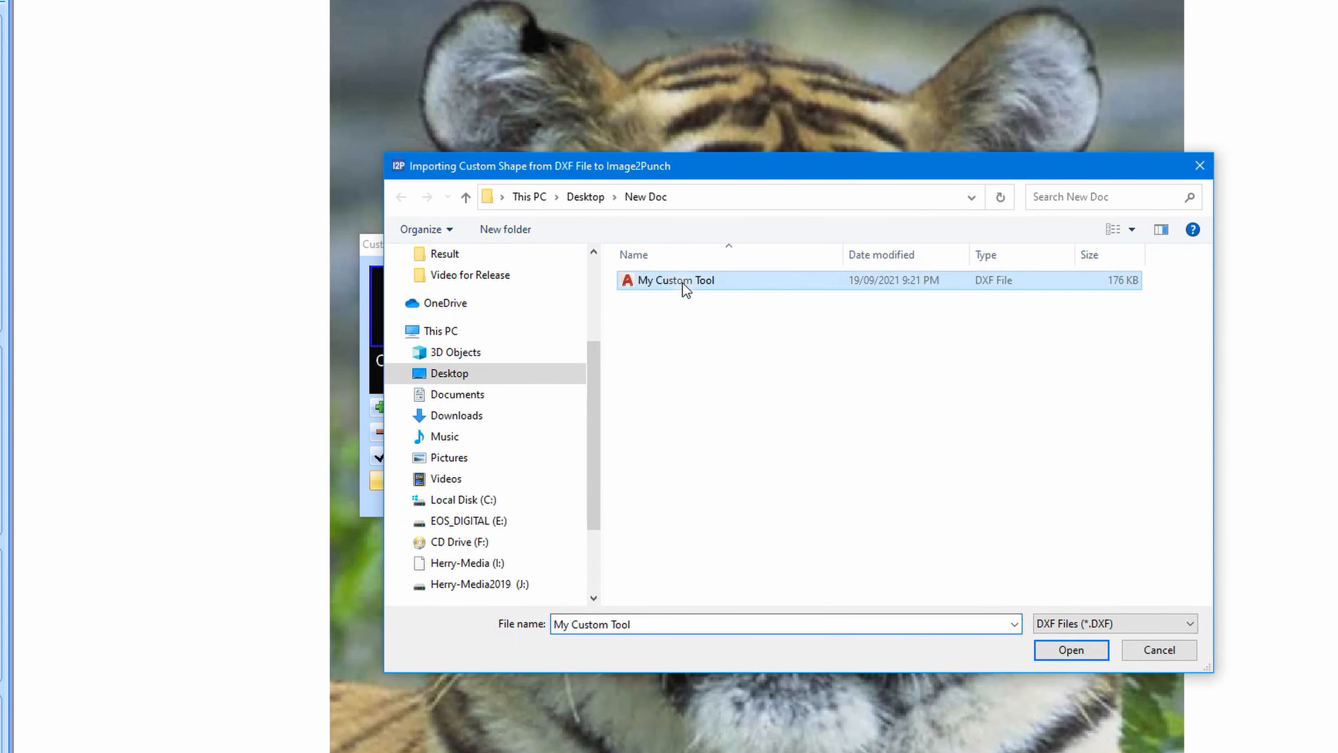
{"action": "left_click", "coordinate": [1071, 651]}
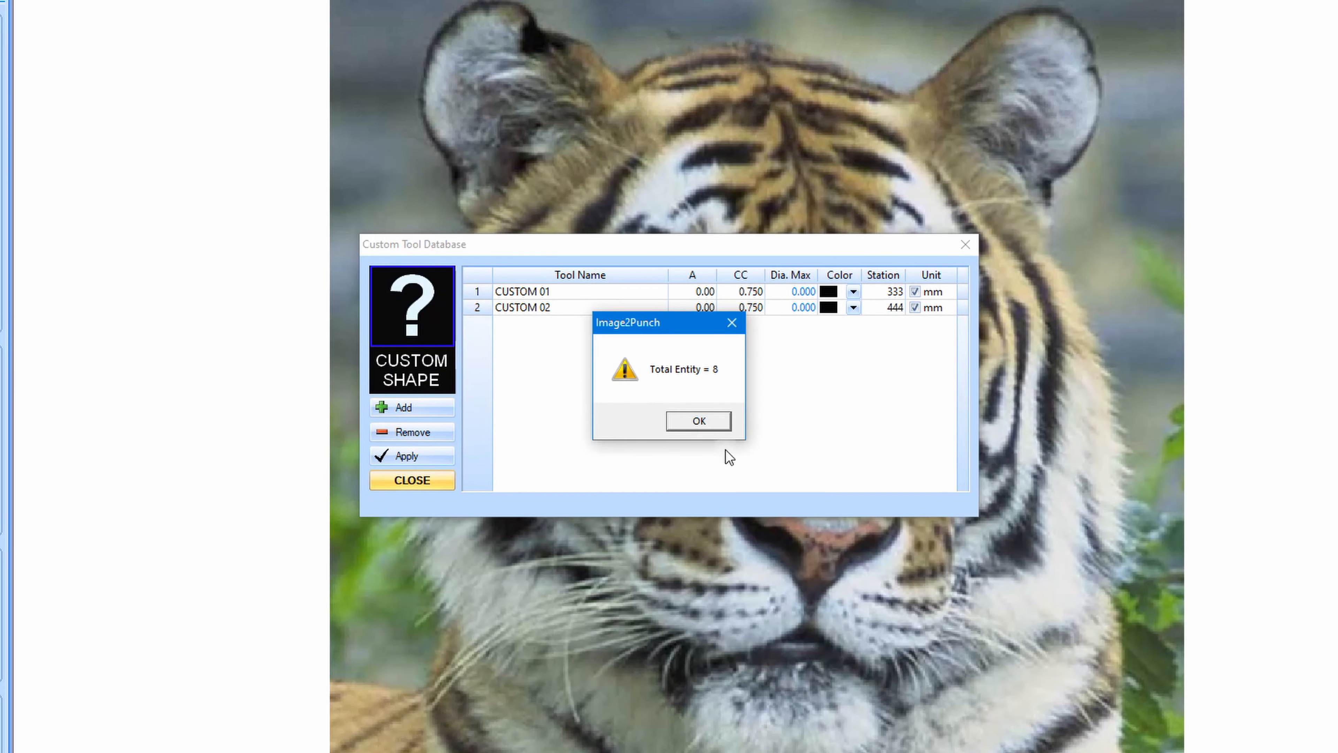
{"action": "left_click", "coordinate": [698, 420]}
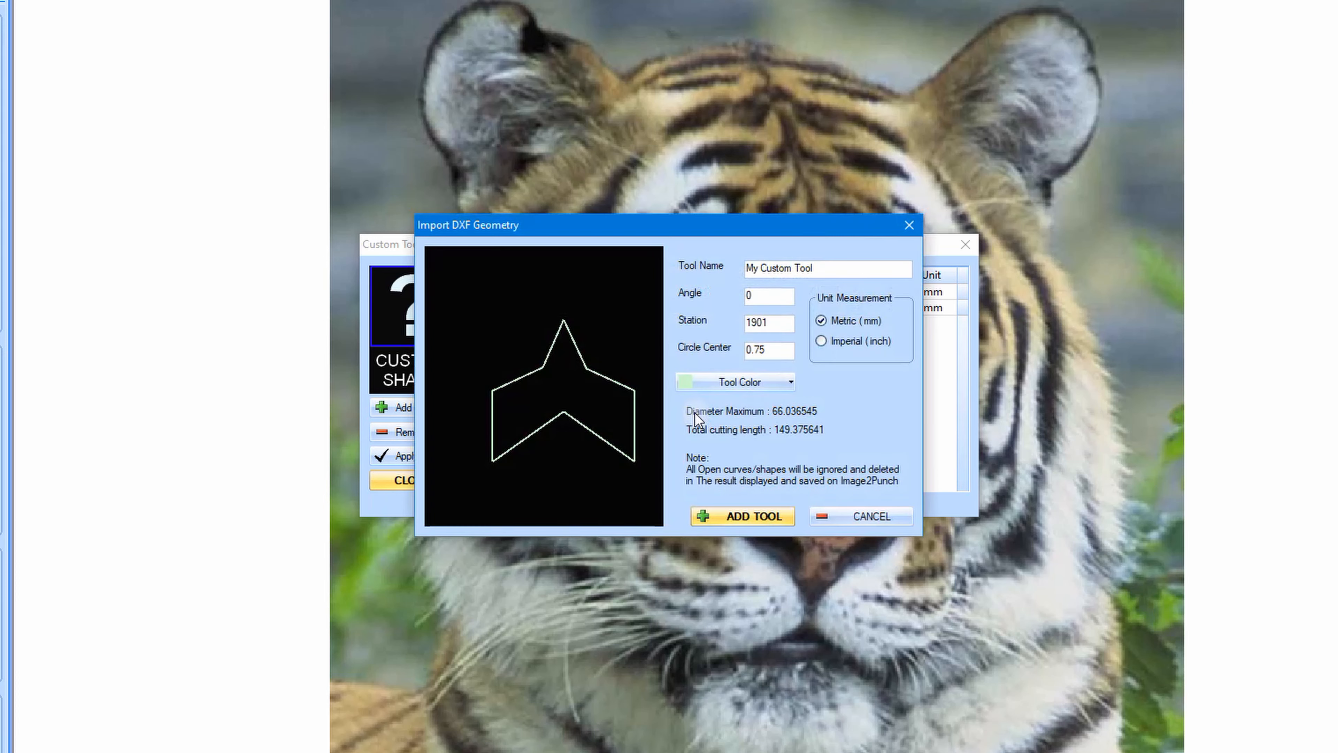
- Name the imported shape My Custom Tool 1, keep metric units, color it orange and add it to the custom tools
{"action": "left_click", "coordinate": [850, 269]}
{"action": "type", "text": "1"}
{"action": "left_click", "coordinate": [838, 342]}
{"action": "left_click", "coordinate": [844, 320]}
{"action": "left_click", "coordinate": [765, 381]}
{"action": "left_click", "coordinate": [700, 448]}
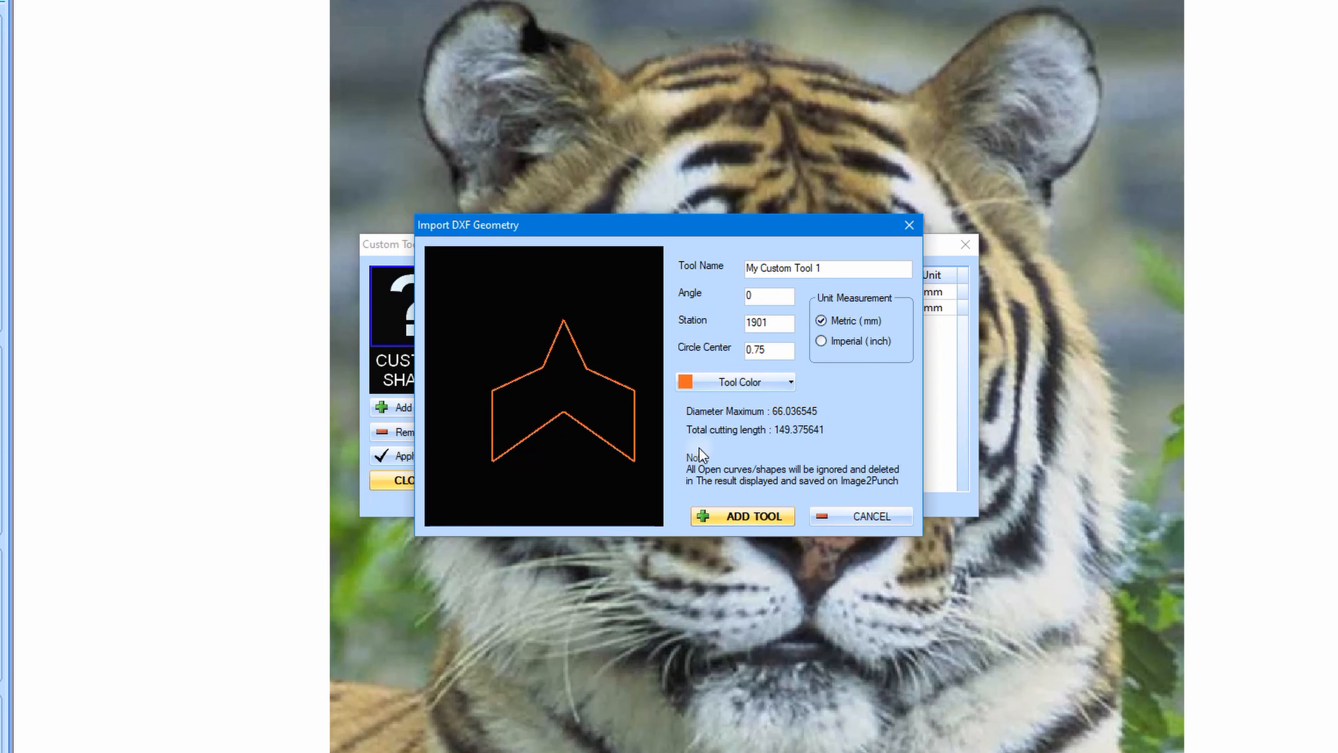
{"action": "left_click", "coordinate": [753, 511]}
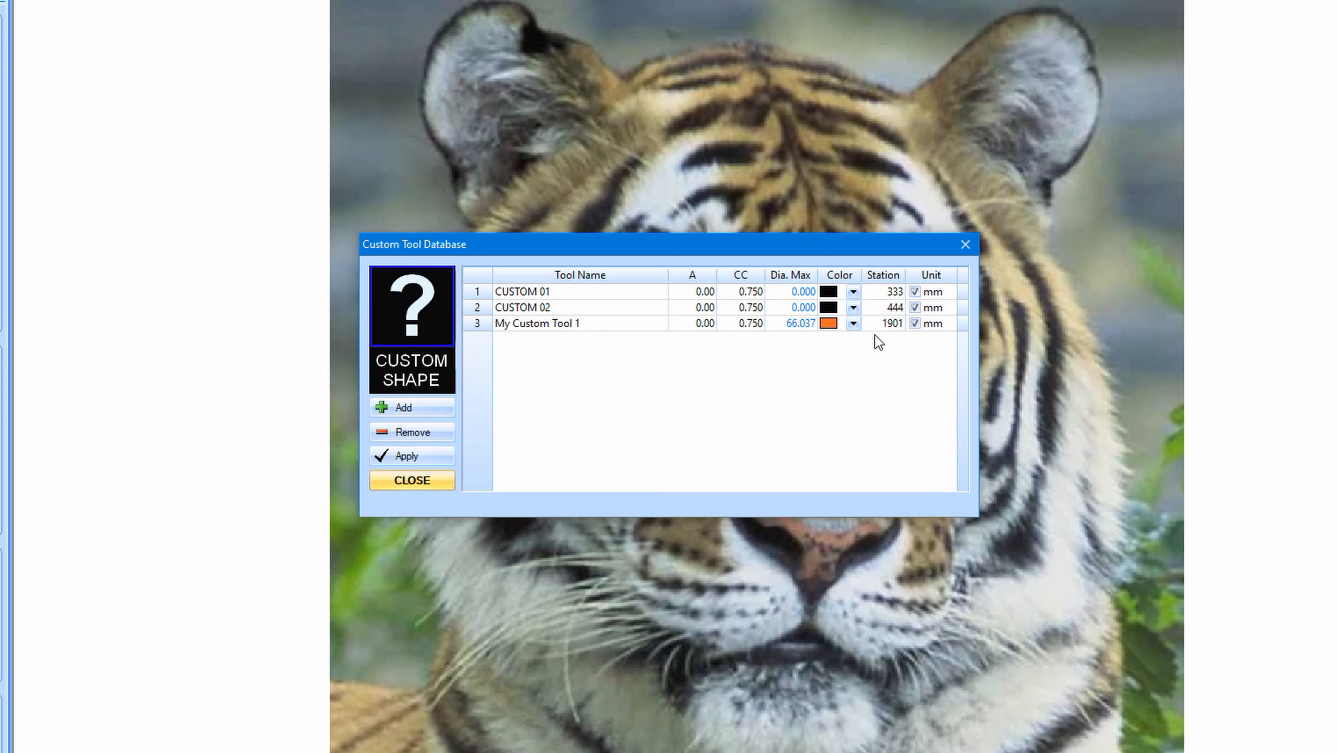
- Save the custom tool list to the internal database and close the custom tool database
{"action": "left_click", "coordinate": [428, 462]}
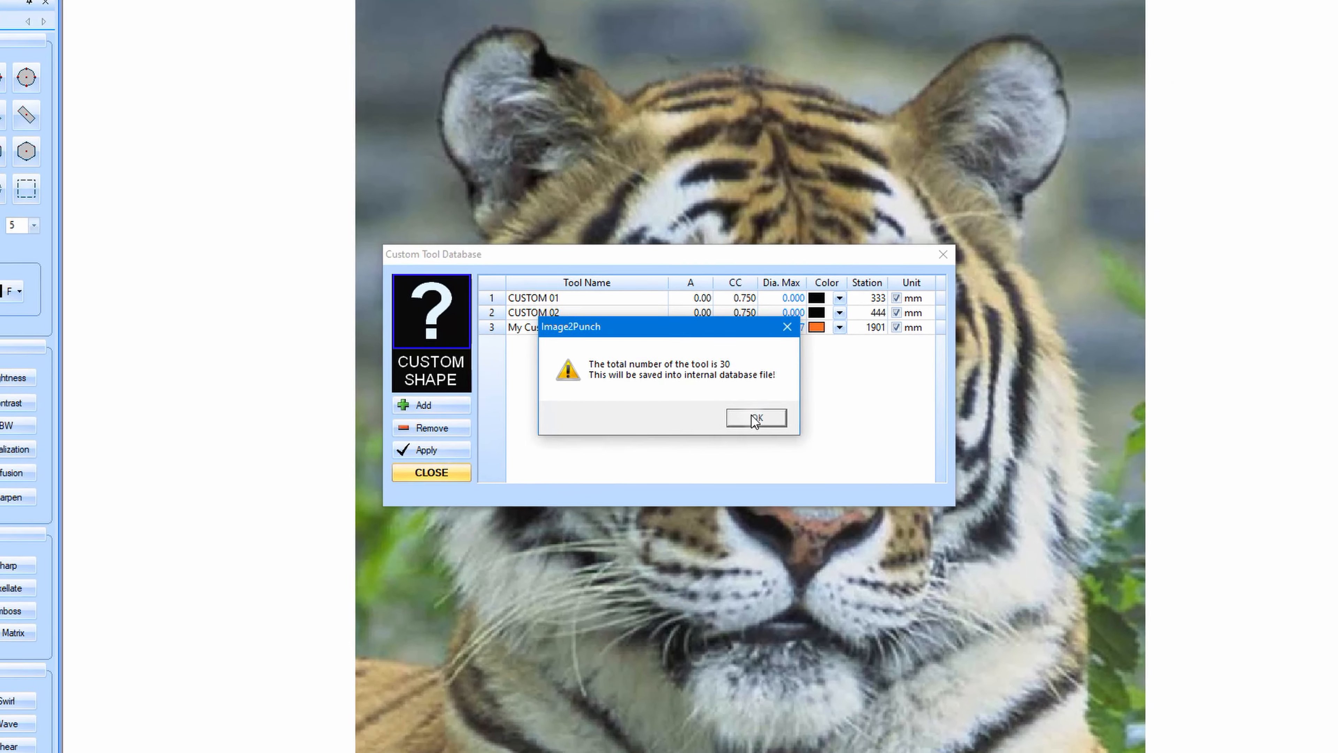
{"action": "left_click", "coordinate": [760, 420]}
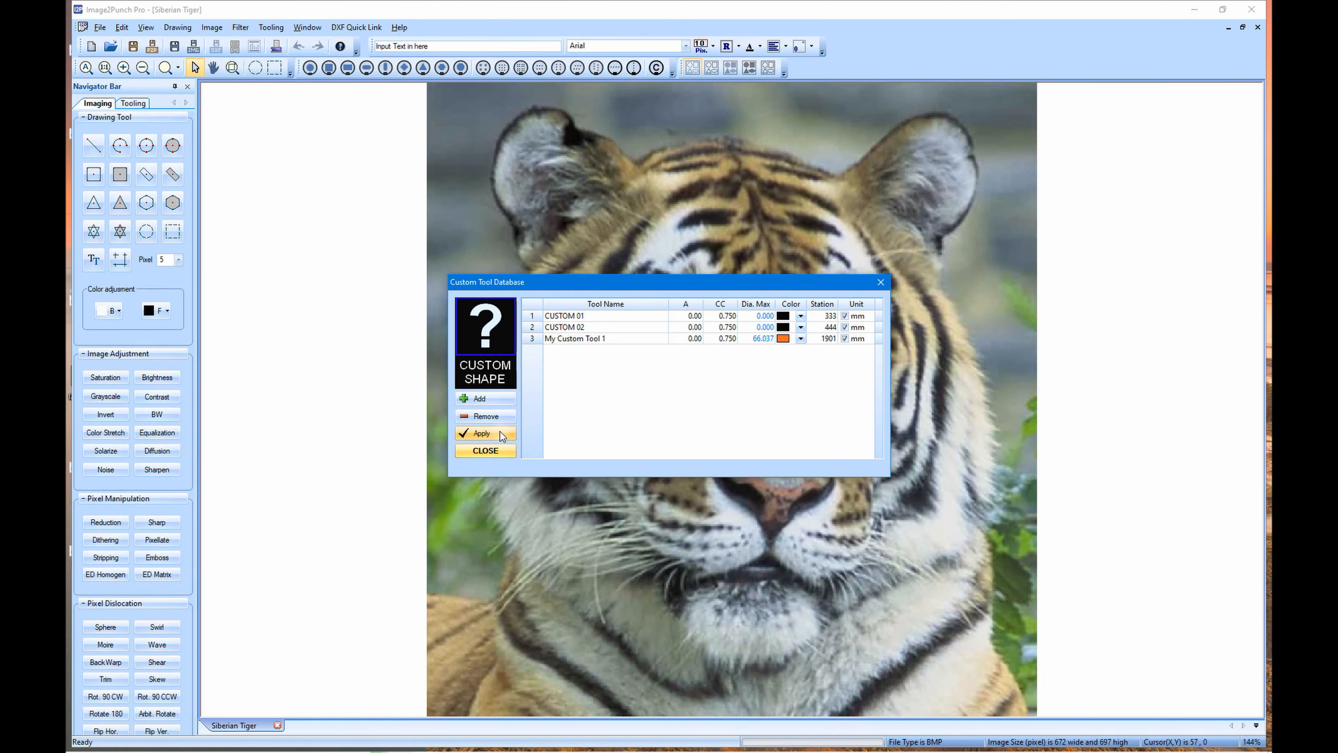
{"action": "left_click", "coordinate": [472, 441]}
{"action": "left_click", "coordinate": [721, 410]}
{"action": "left_click", "coordinate": [501, 451]}
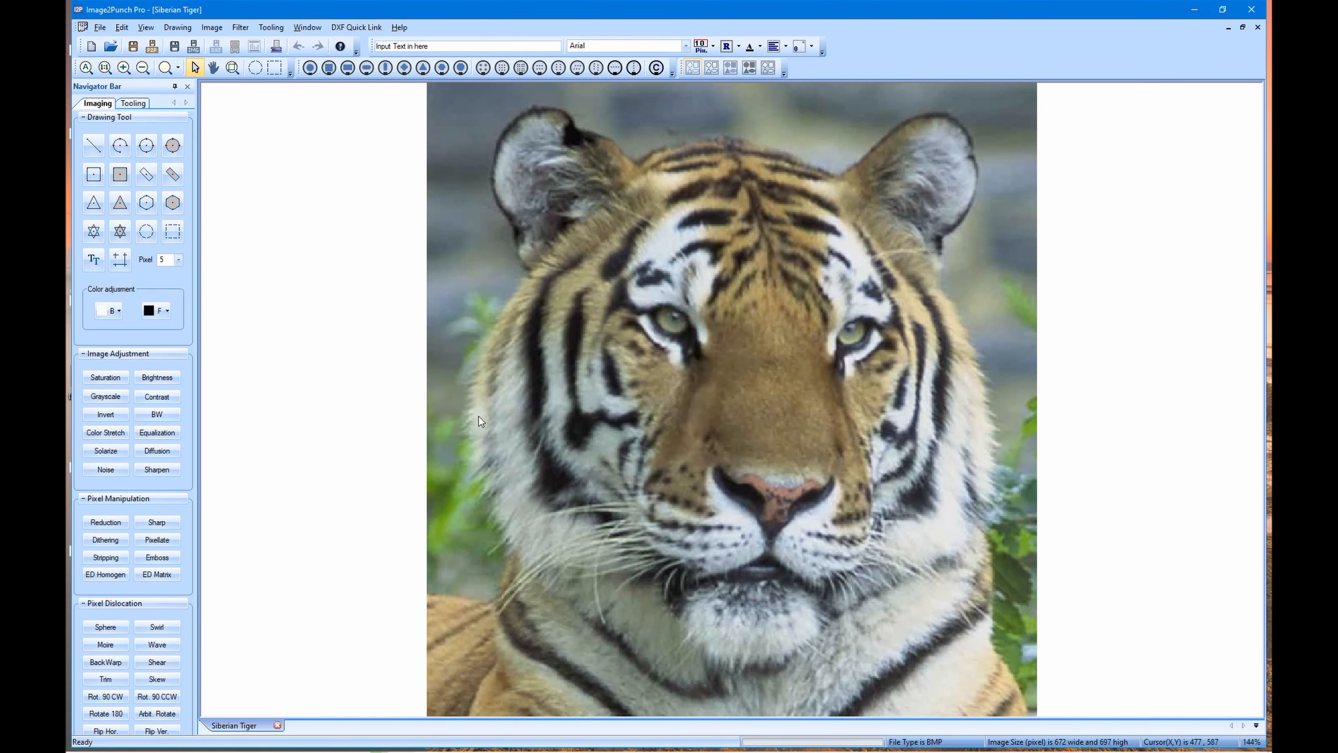
- Show the tooling setup for the tiger sheet and change the tool selection to punch mode
{"action": "left_click", "coordinate": [132, 103]}
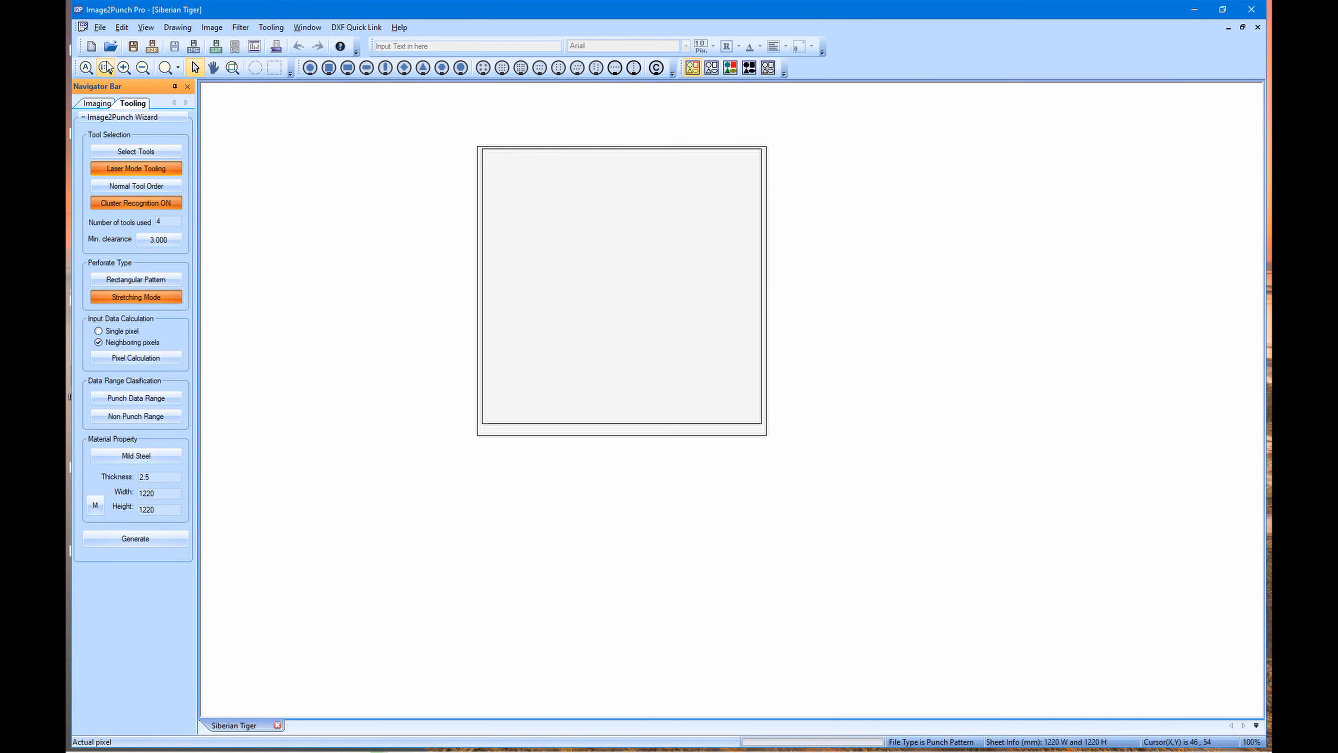
{"action": "left_click", "coordinate": [86, 68]}
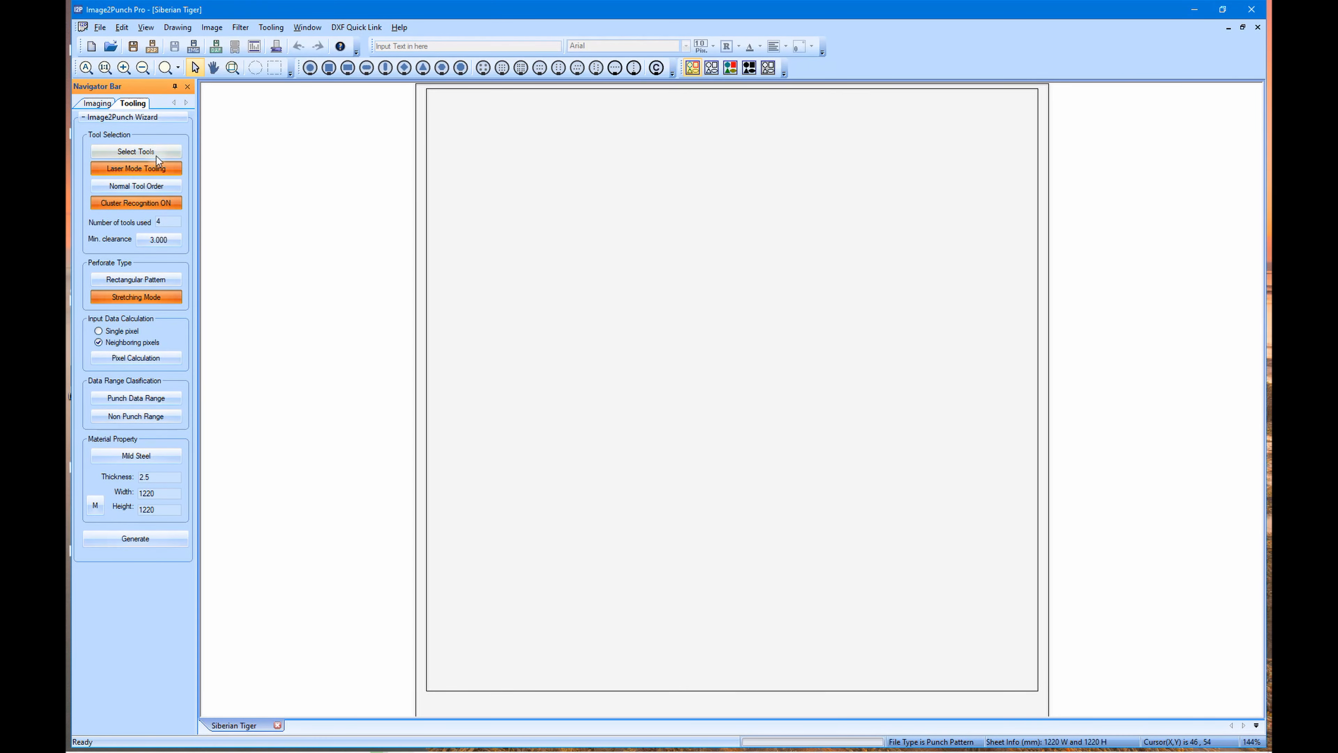
{"action": "left_click", "coordinate": [167, 169]}
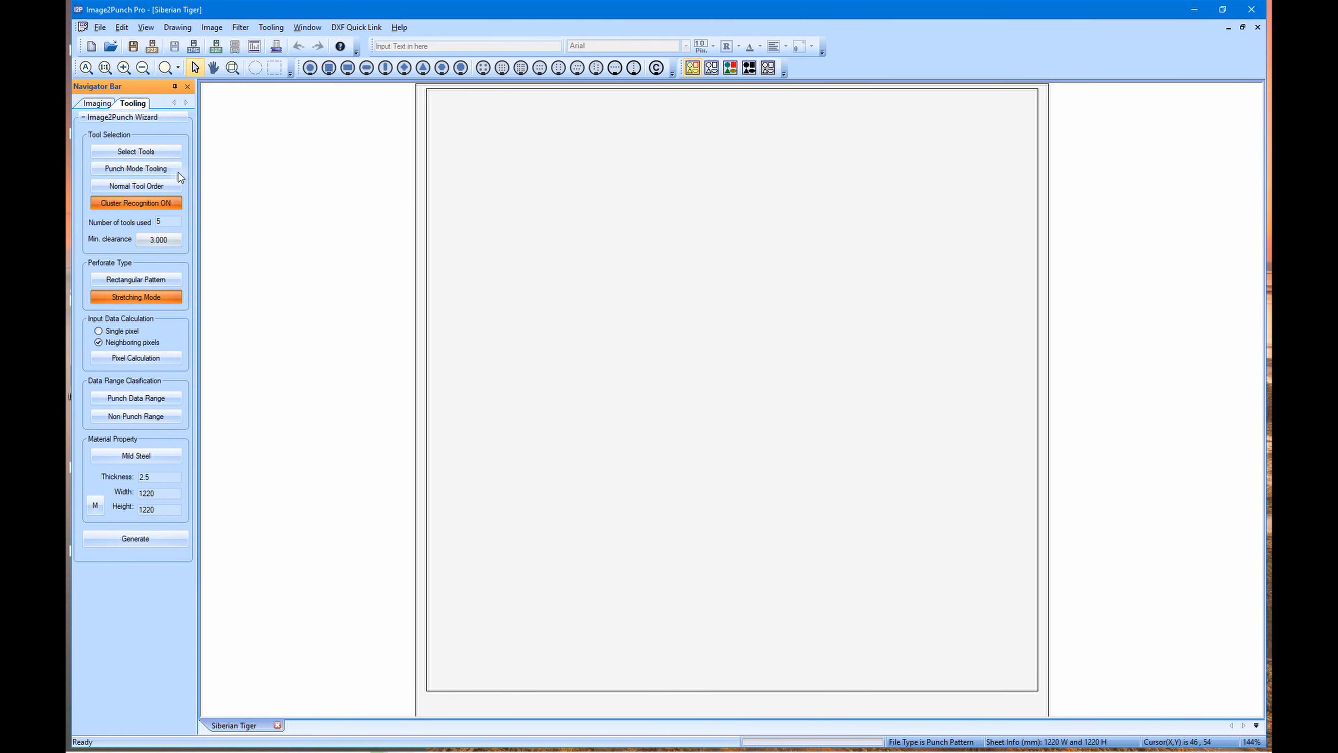
- Clear the punch mode tool list and add the custom shape My Custom Tool 1
{"action": "left_click", "coordinate": [160, 153]}
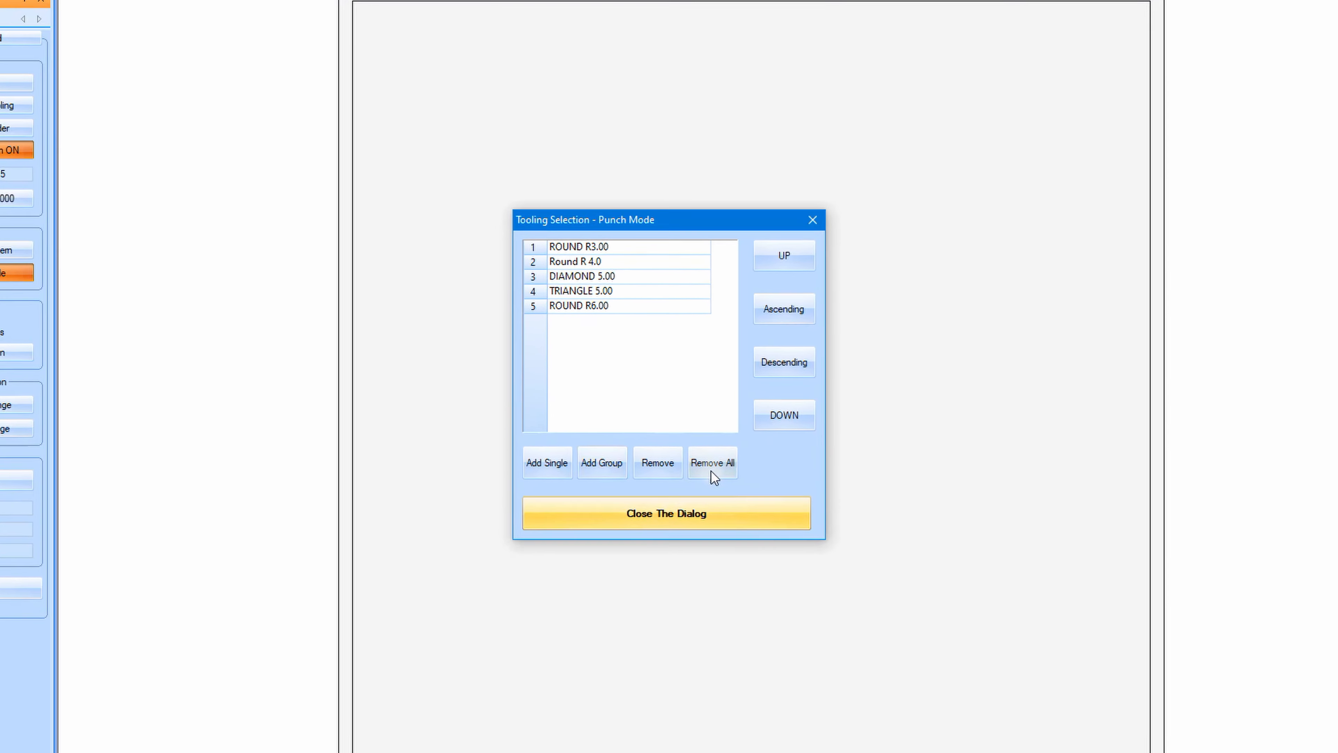
{"action": "left_click", "coordinate": [712, 469]}
{"action": "left_click", "coordinate": [547, 462]}
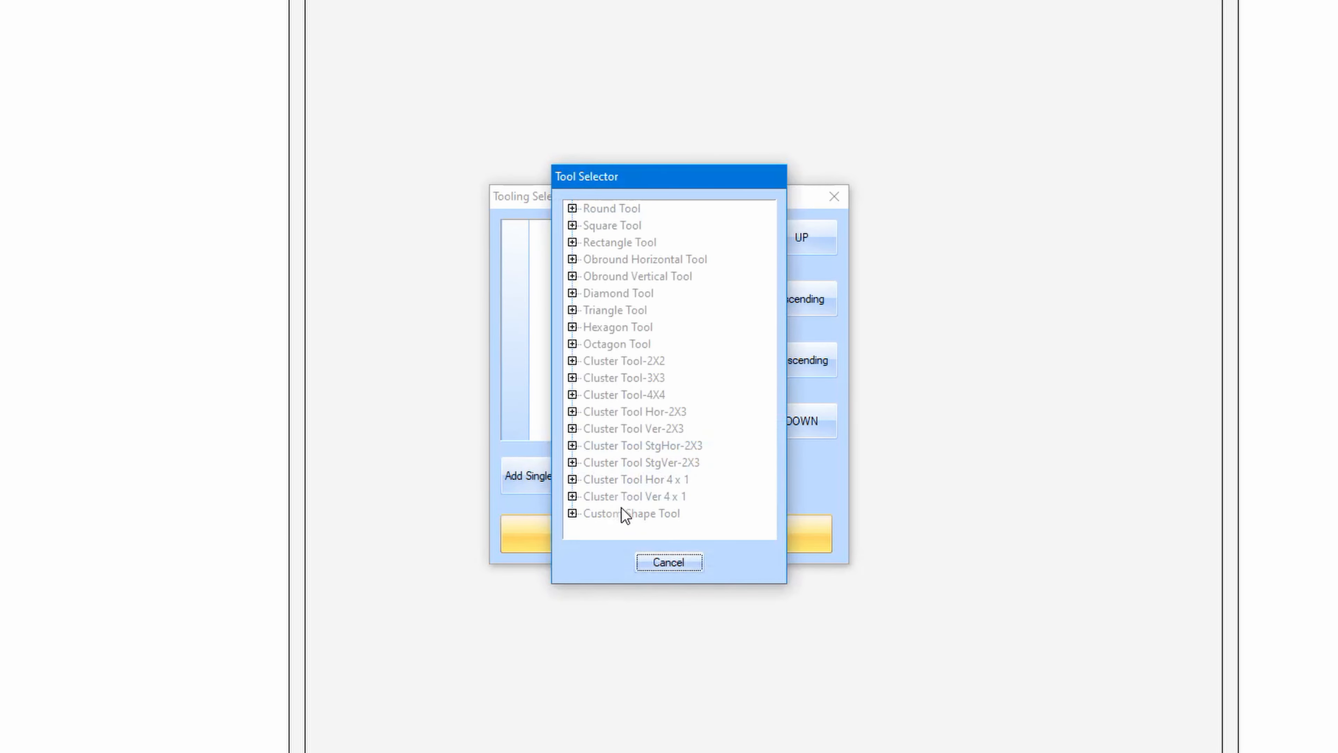
{"action": "double_click", "coordinate": [647, 511]}
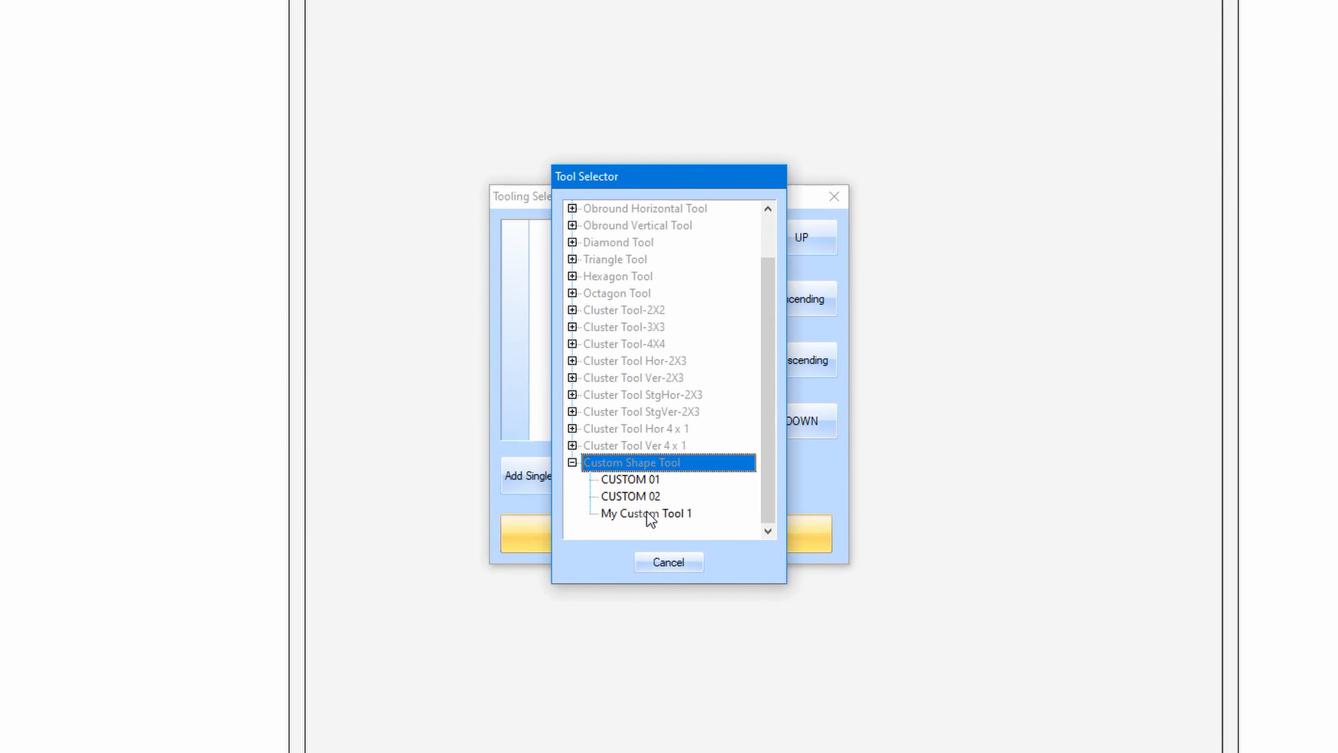
{"action": "double_click", "coordinate": [673, 516]}
- Add the round tools ROUND R3.00 and ROUND R5.00 to the punch mode tool list and finish the selection
{"action": "left_click", "coordinate": [543, 477]}
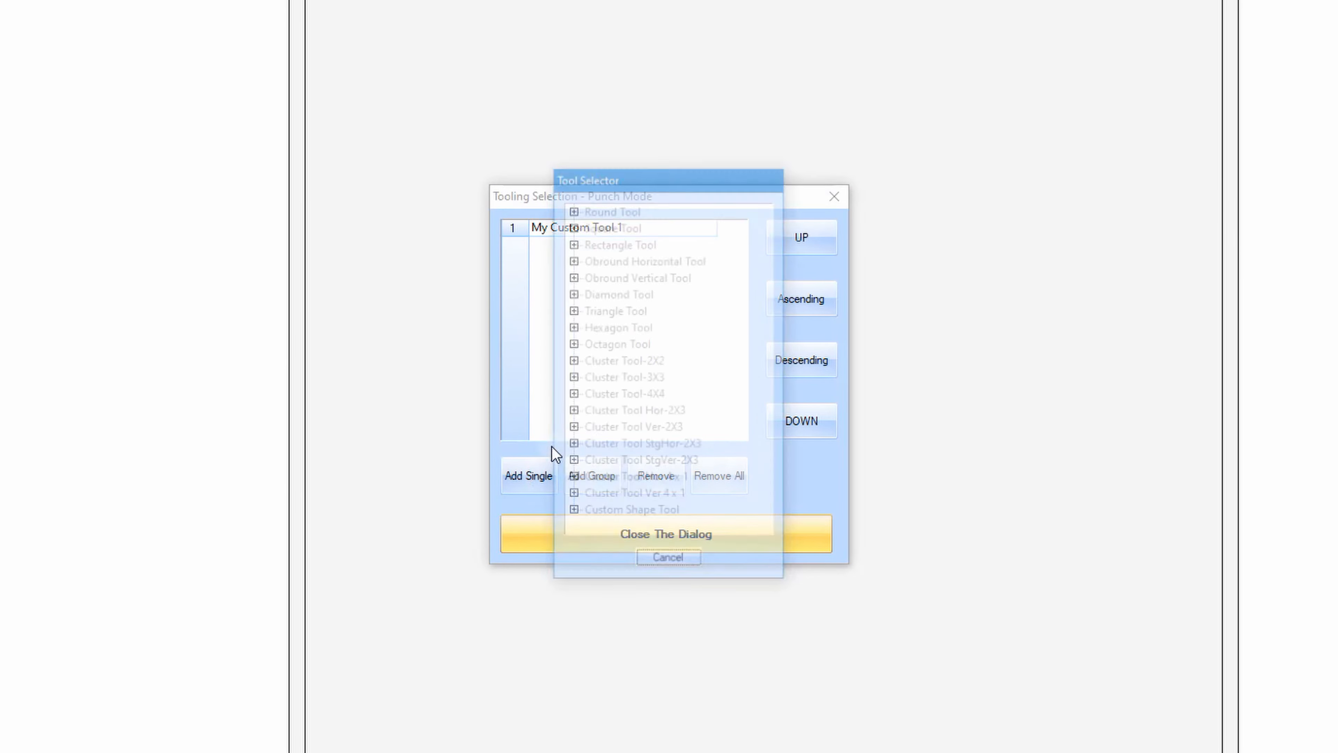
{"action": "double_click", "coordinate": [610, 210]}
{"action": "double_click", "coordinate": [631, 227]}
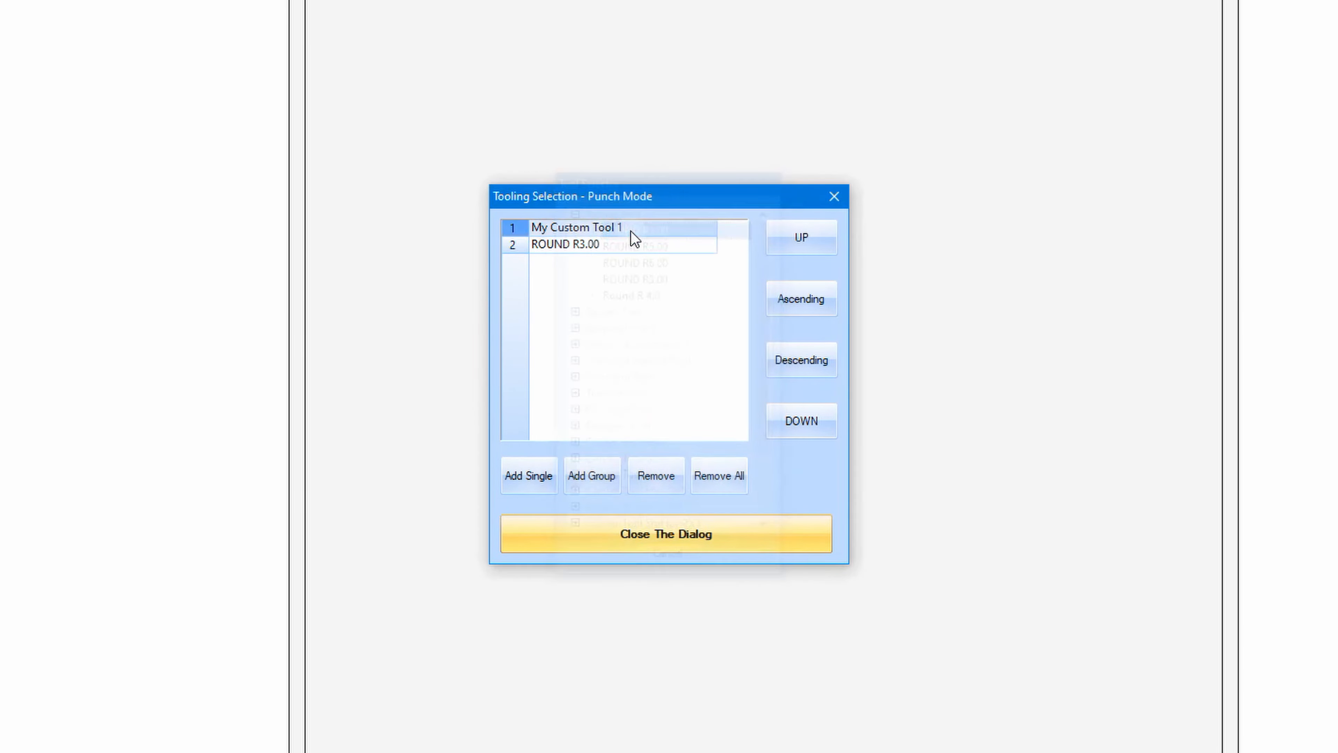
{"action": "left_click", "coordinate": [517, 482]}
{"action": "double_click", "coordinate": [622, 209]}
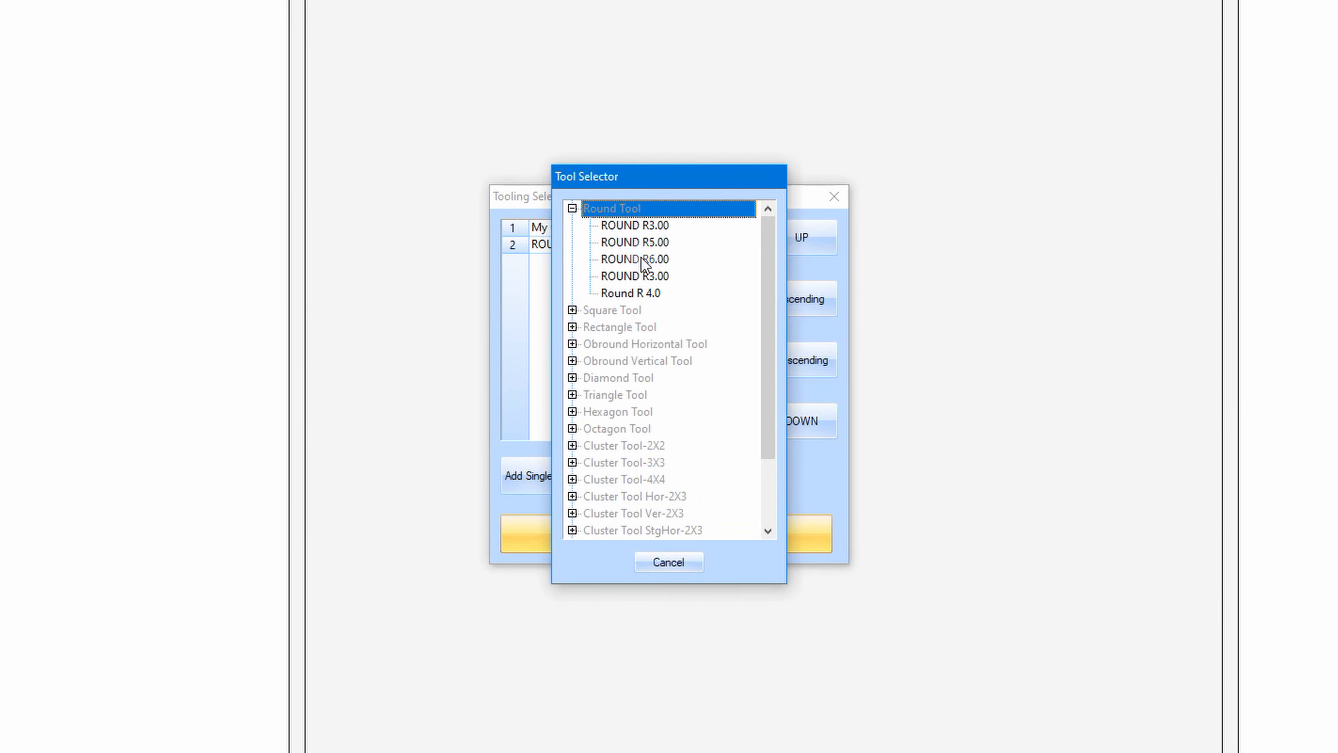
{"action": "double_click", "coordinate": [653, 243]}
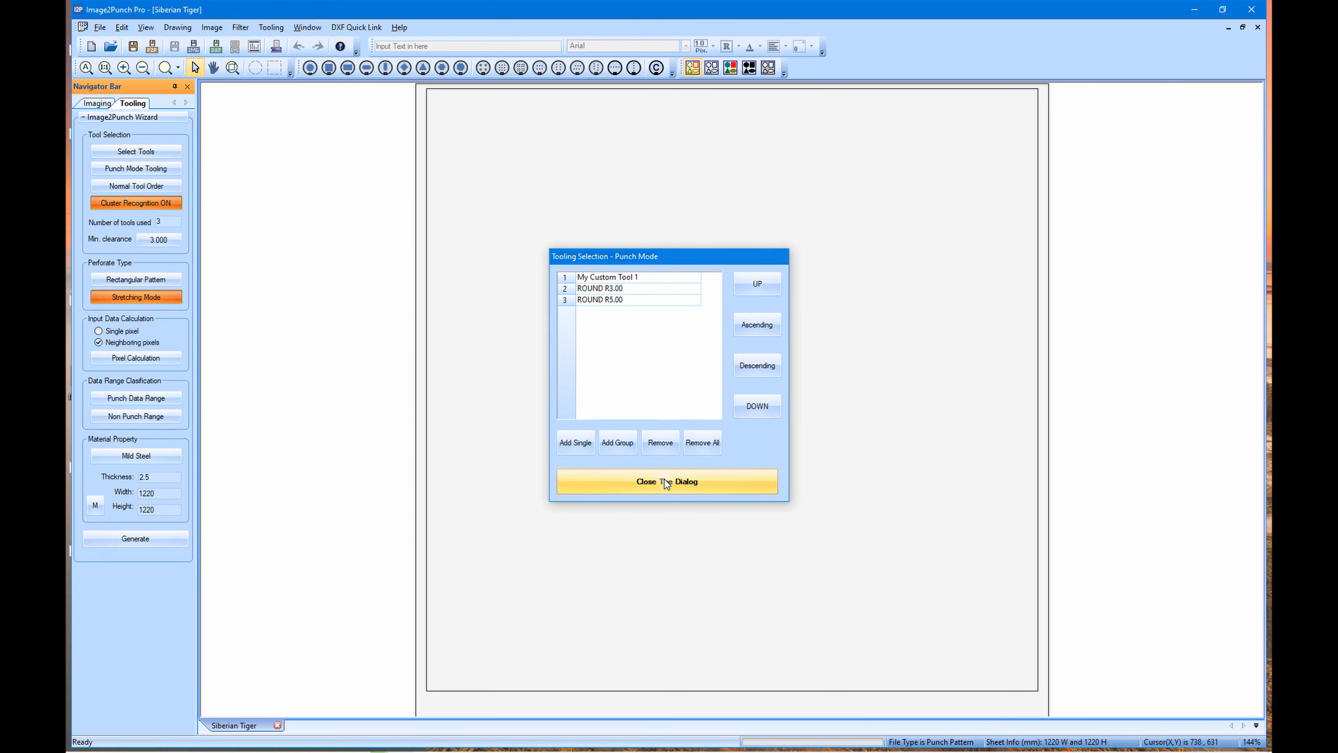
{"action": "left_click", "coordinate": [666, 512]}
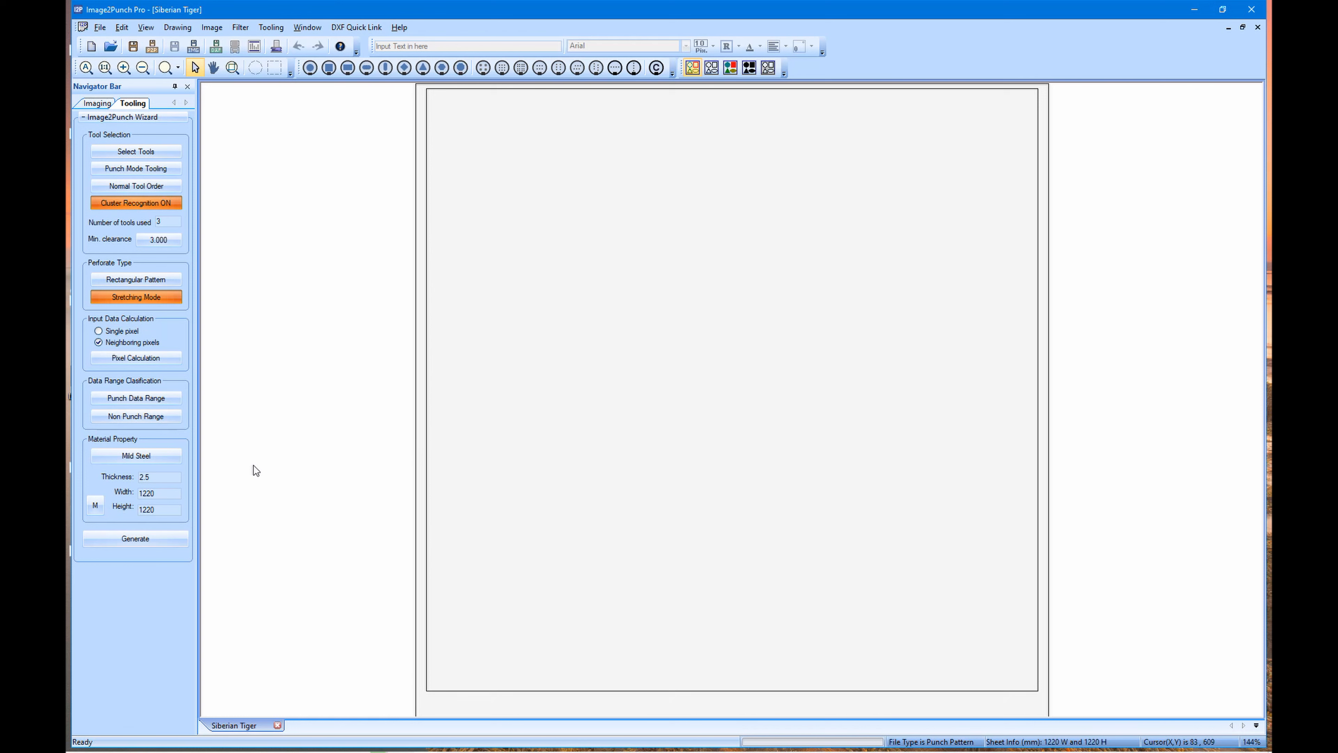
- Generate the punch pattern from the tiger image and fit the whole sheet in view
{"action": "left_click", "coordinate": [168, 540]}
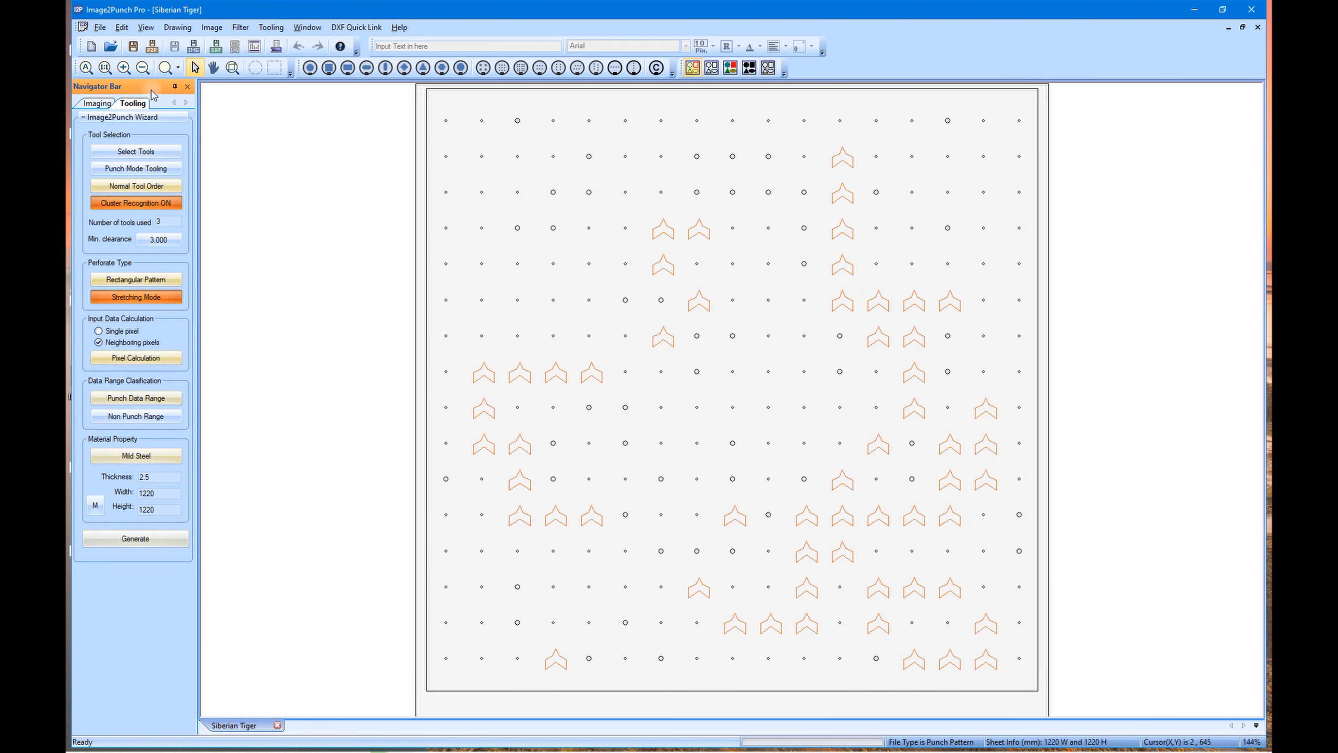
{"action": "left_click", "coordinate": [107, 69]}
{"action": "left_click", "coordinate": [85, 69]}
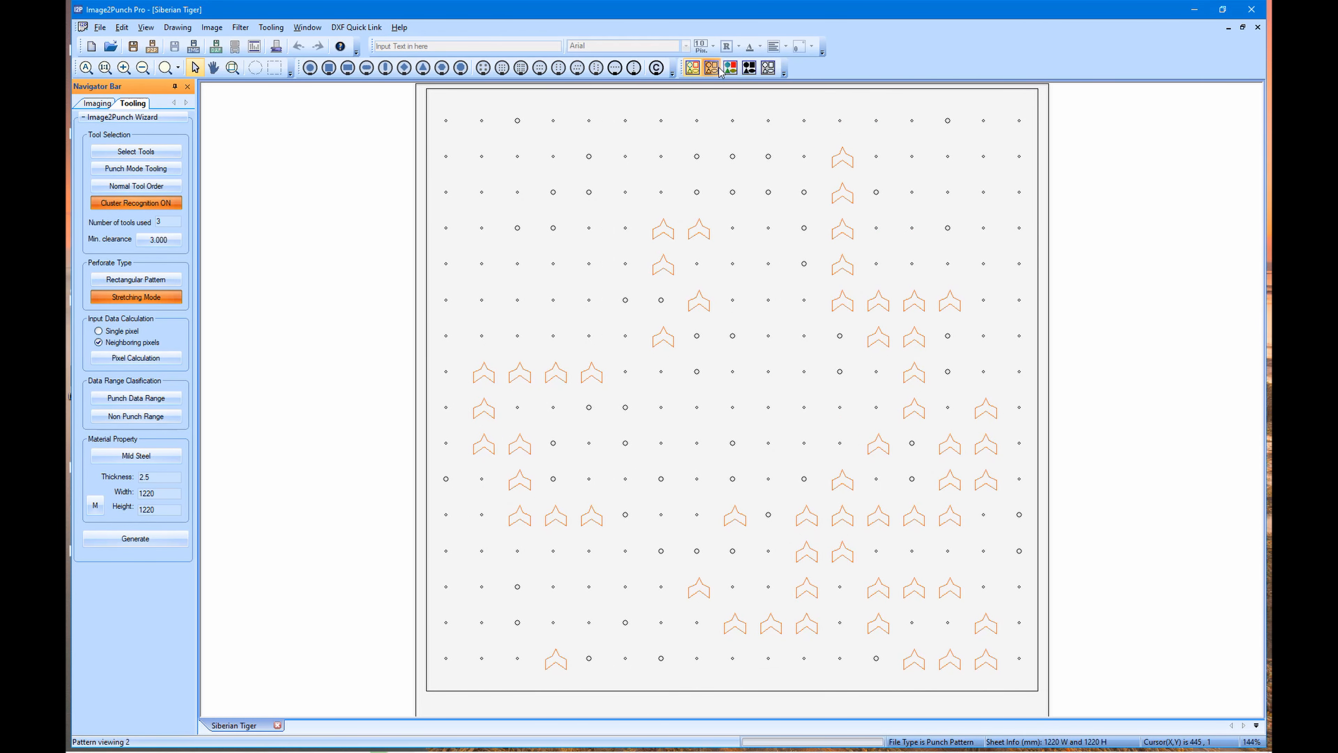
- Compare the pattern viewing modes, choose black solid viewing and inspect the custom shape punches up close
{"action": "left_click", "coordinate": [730, 68]}
{"action": "left_click", "coordinate": [749, 67]}
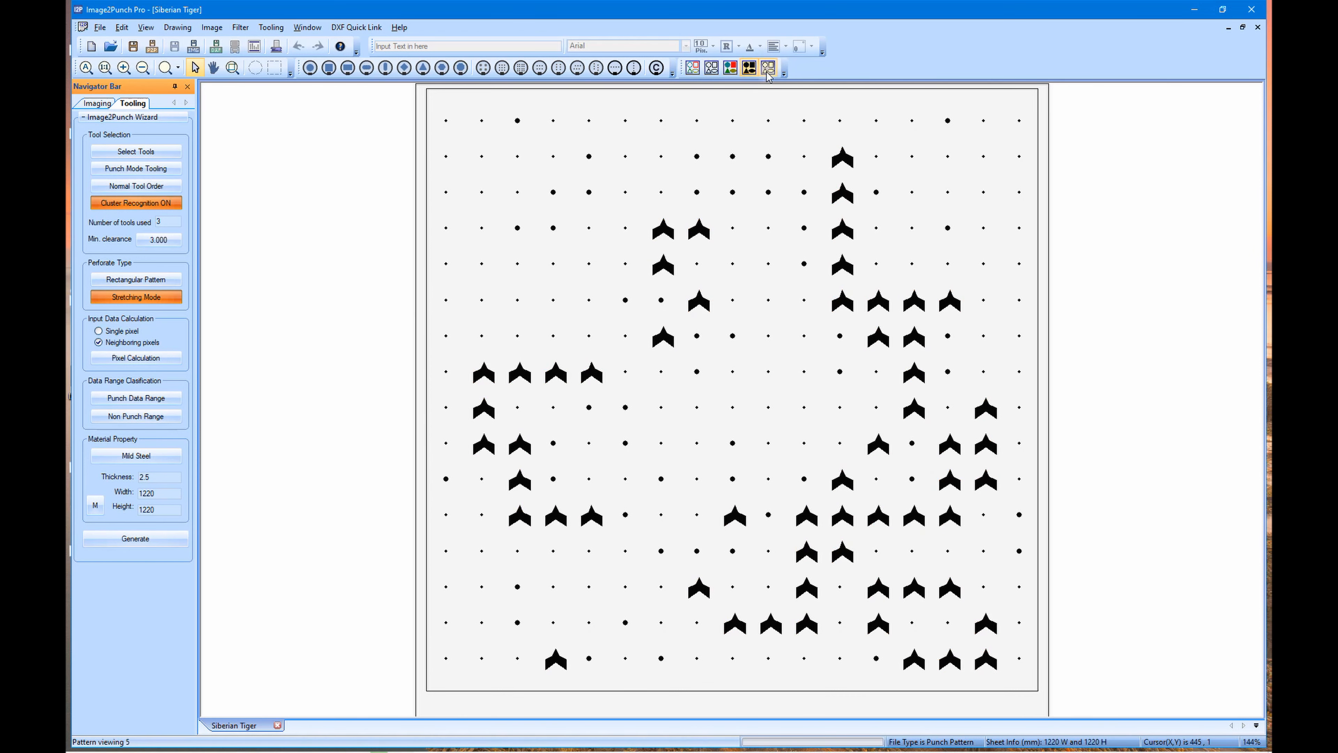
{"action": "left_click", "coordinate": [765, 74]}
{"action": "left_click", "coordinate": [754, 74]}
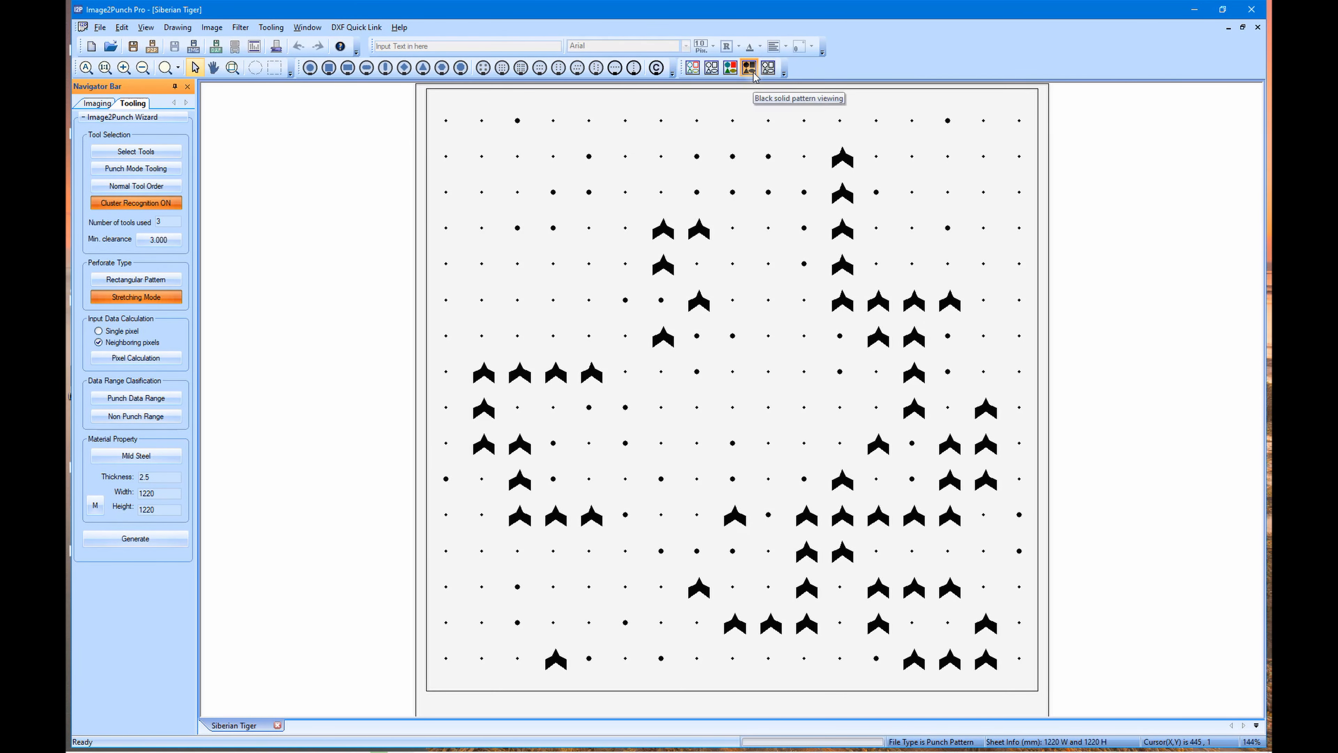
{"action": "left_click", "coordinate": [233, 68]}
{"action": "left_click", "coordinate": [1011, 487]}
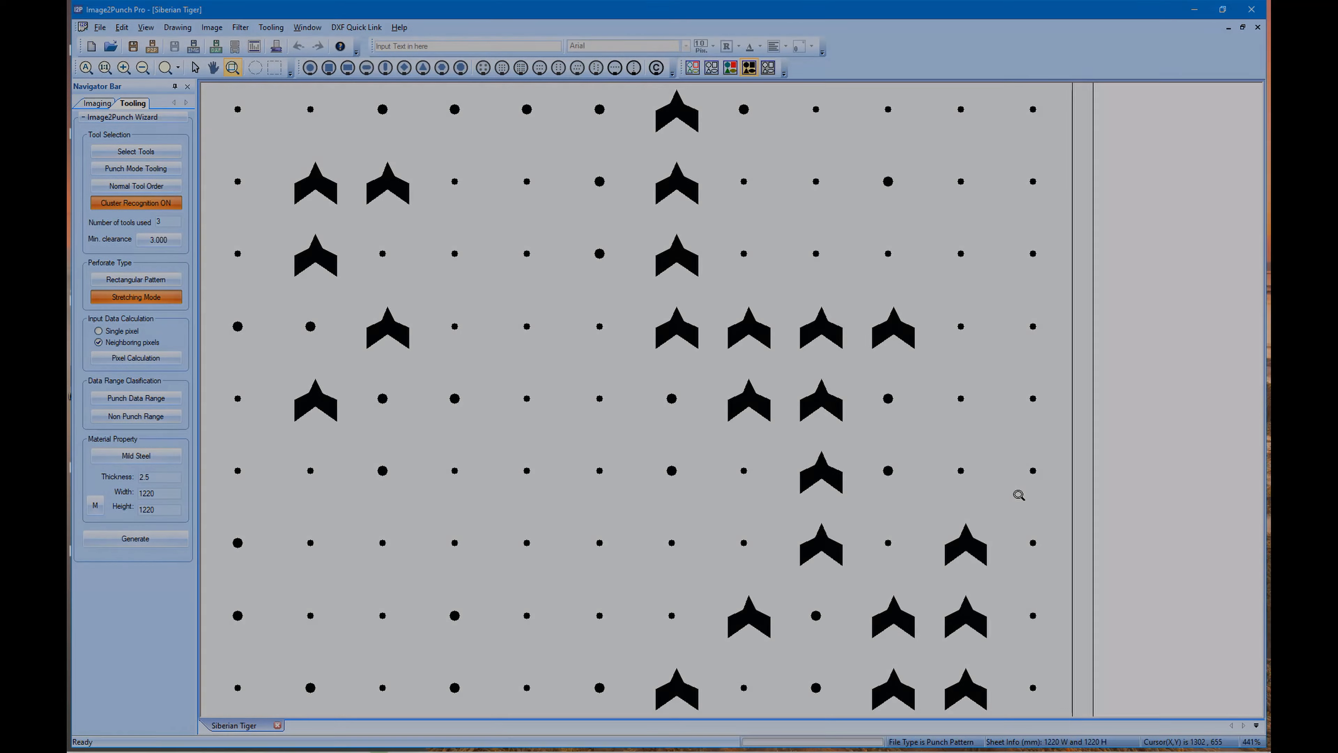